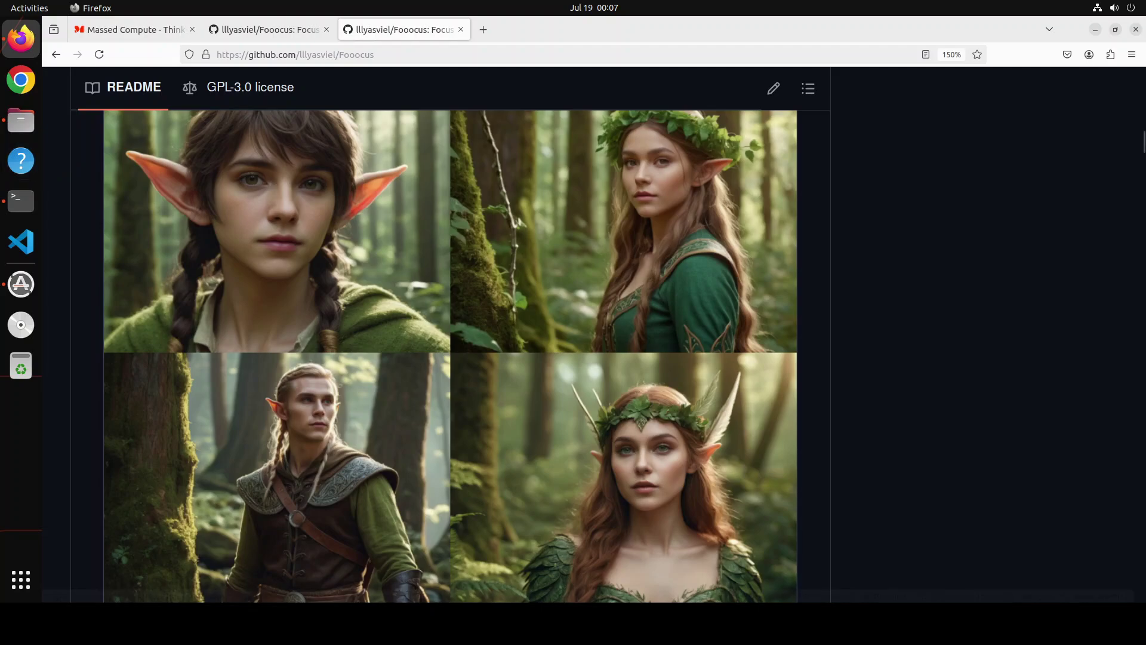
Move between the Fooocus README tabs, ending on the second tab's forest elf section.
left_click(252, 31)
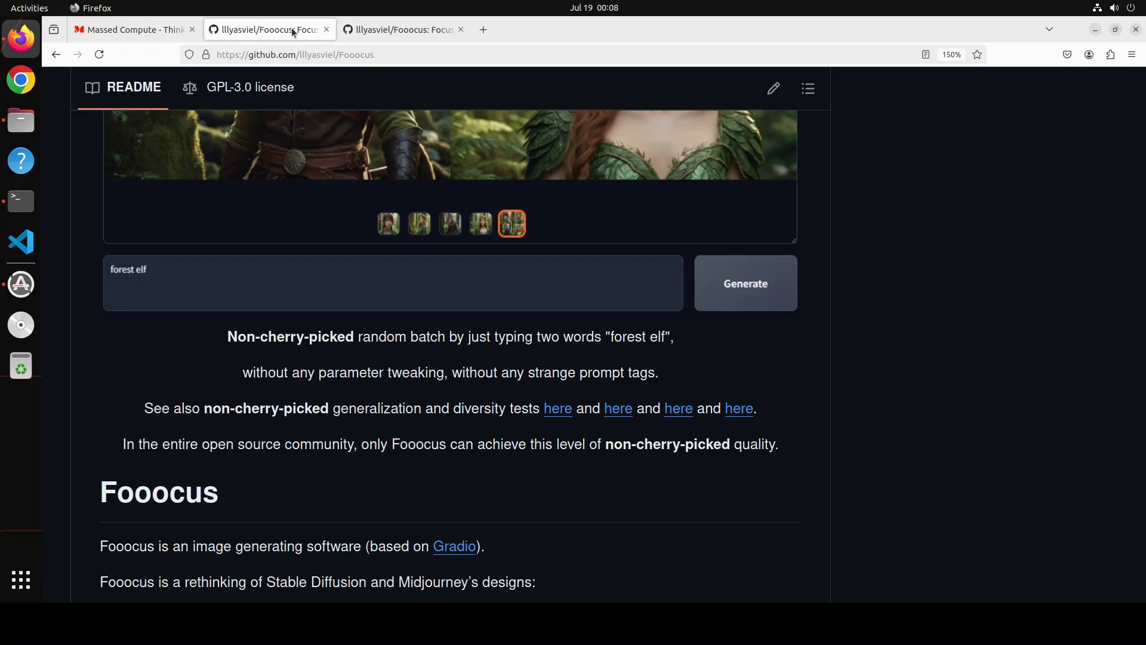
left_click(376, 30)
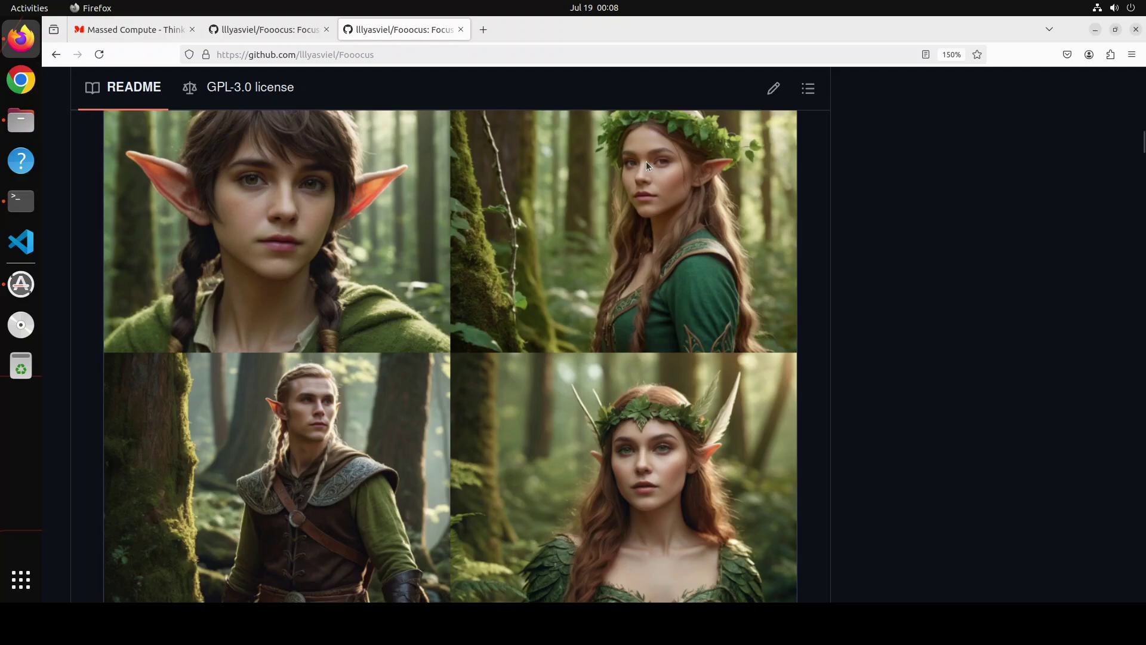
left_click(253, 31)
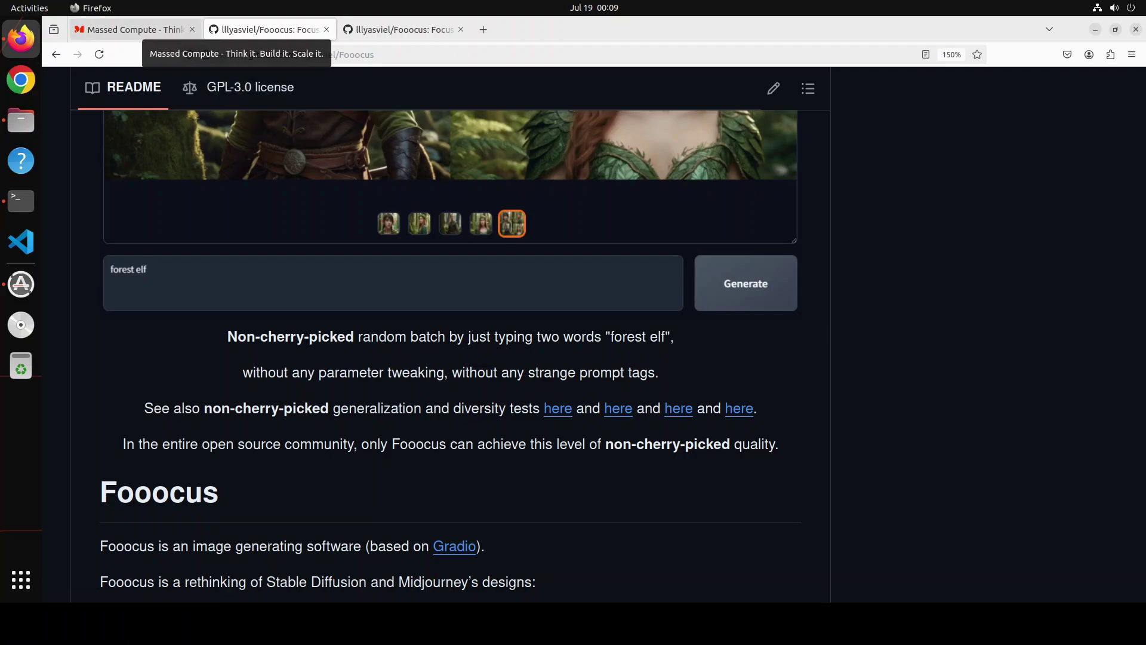
Switch to the Massed Compute tab showing massedcompute.com.
left_click(142, 30)
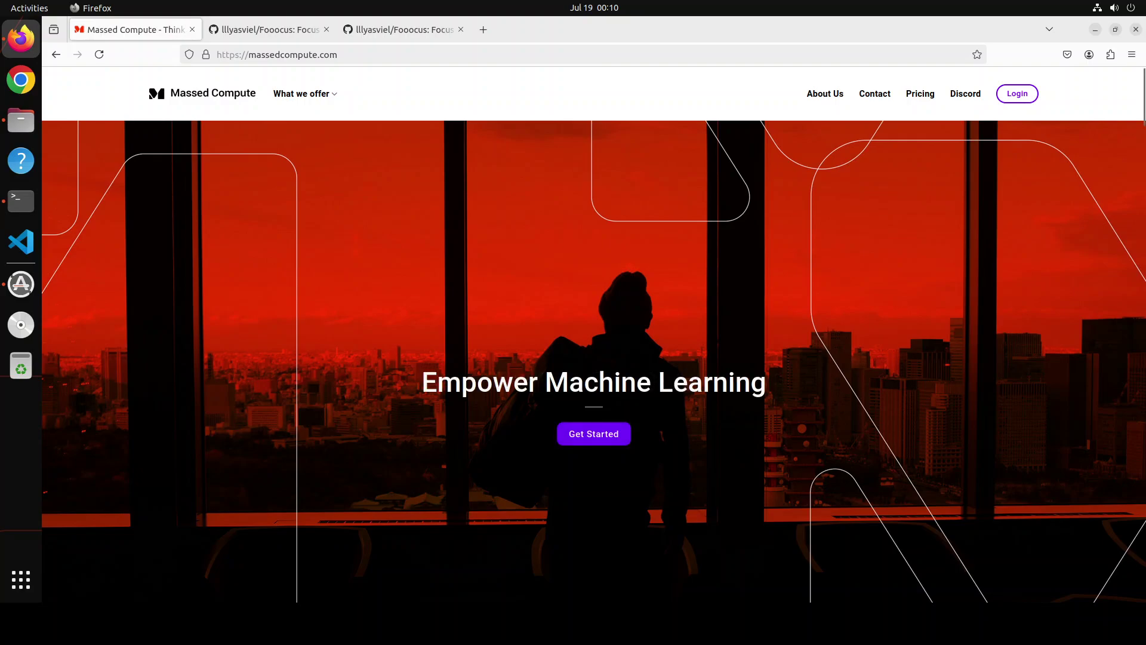
In Terminal, rerun nvidia-smi to check the RTX A6000, then clear the screen.
left_click(21, 201)
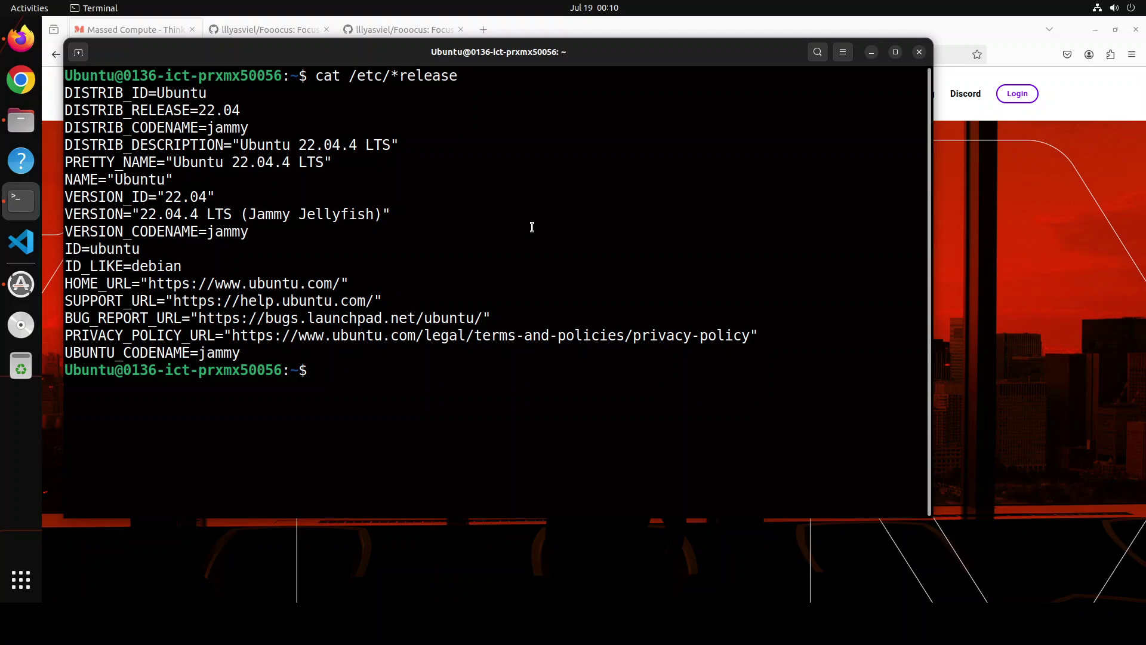
key("Up")
key("Up")
key("Up")
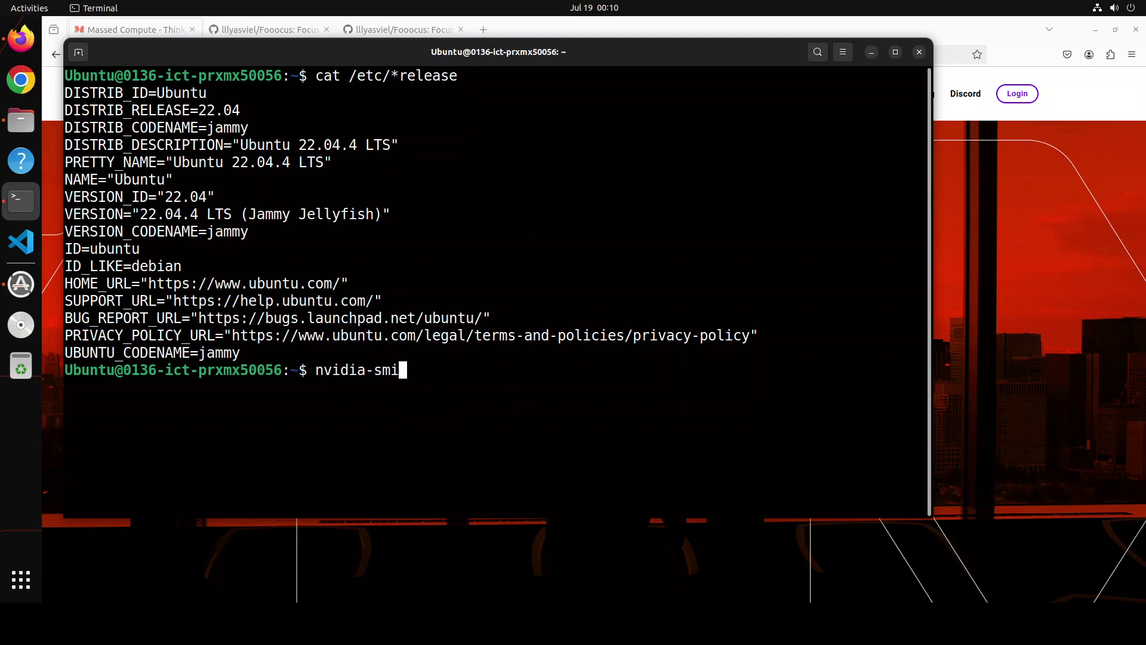
key("Return")
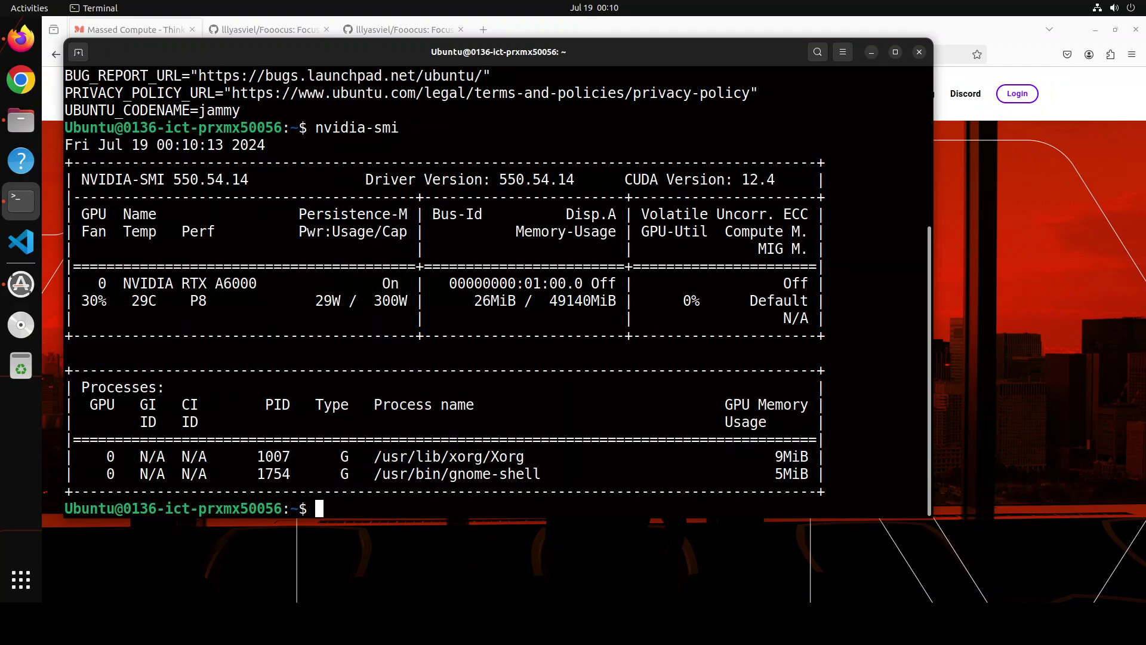
type("clear")
key("Return")
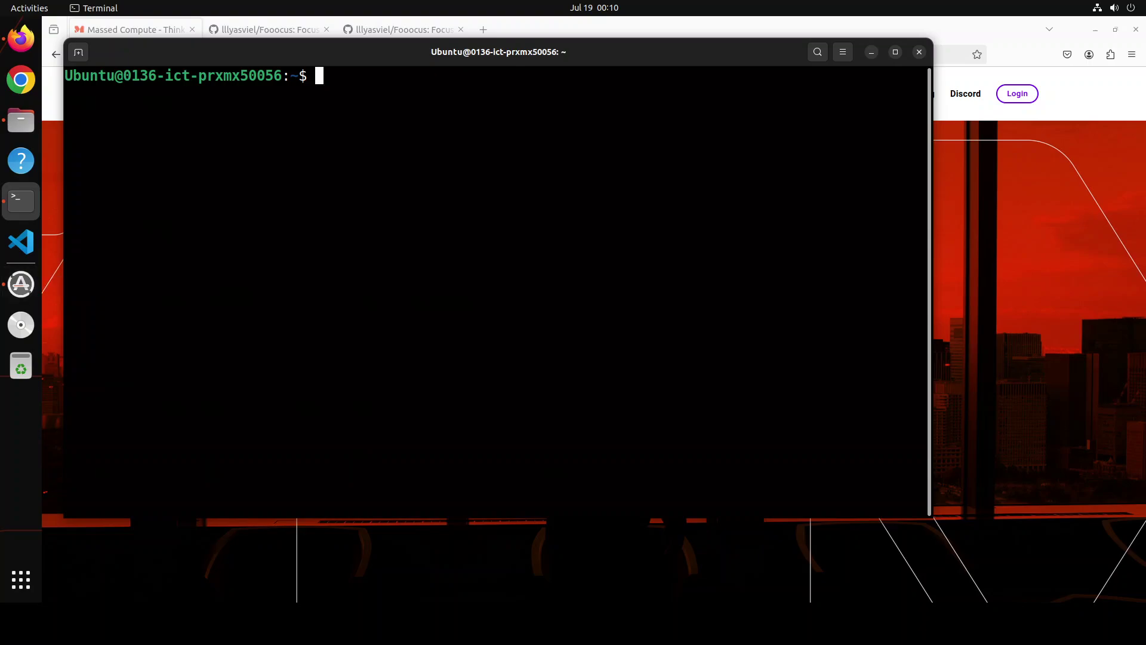
Clone the Fooocus repository with the pasted git clone command.
right_click(372, 130)
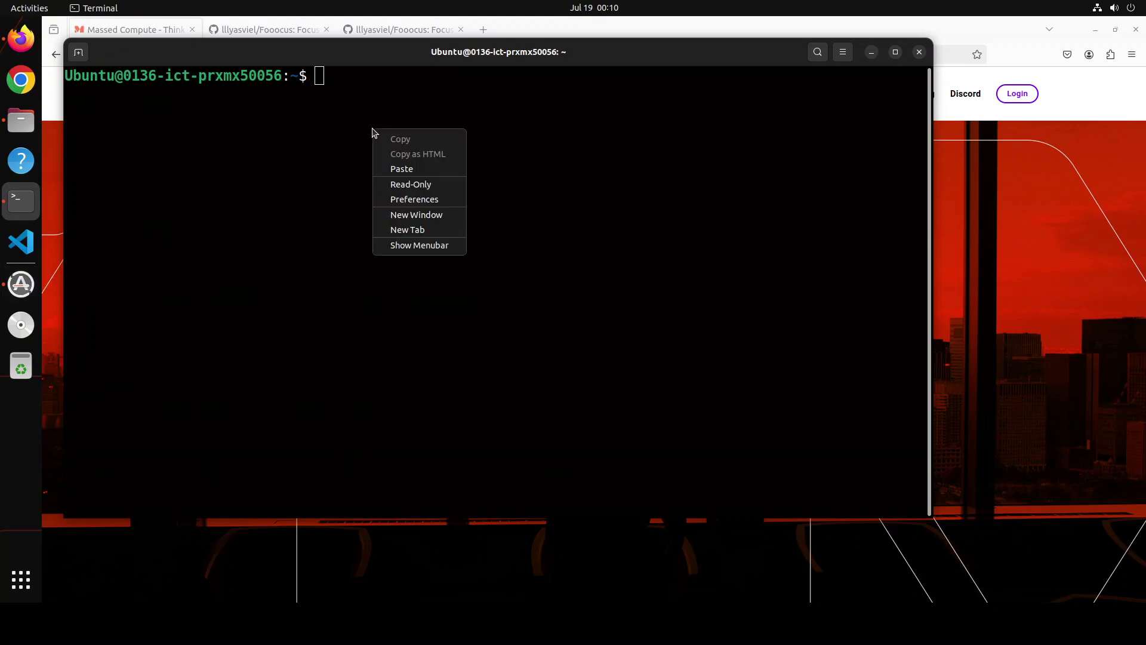
left_click(420, 167)
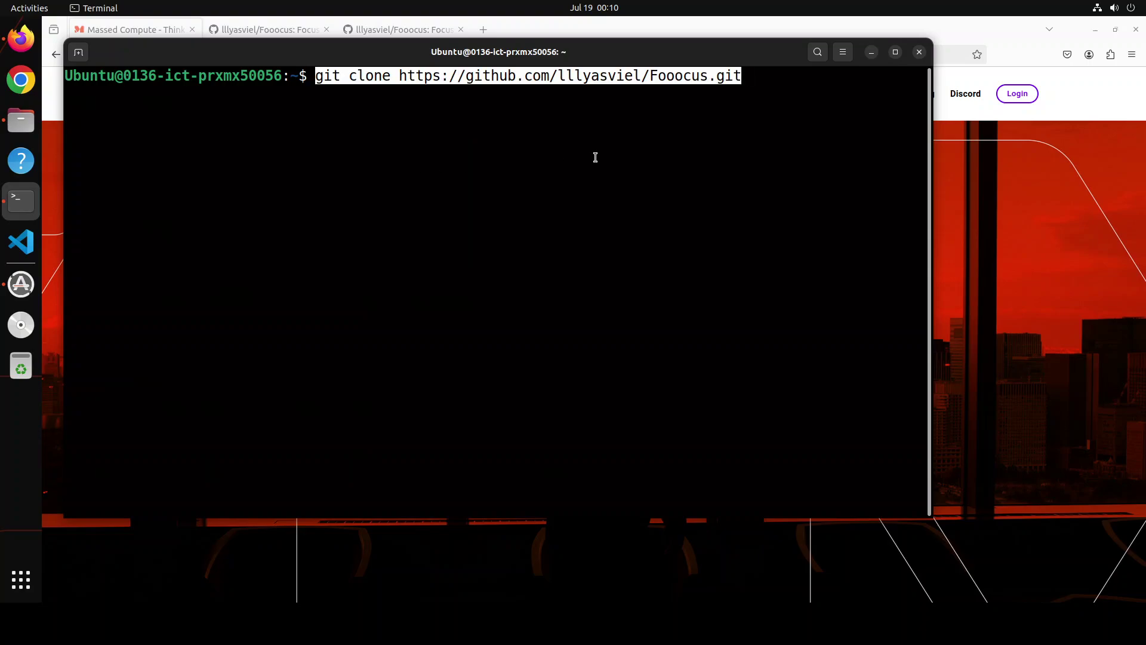
key("Return")
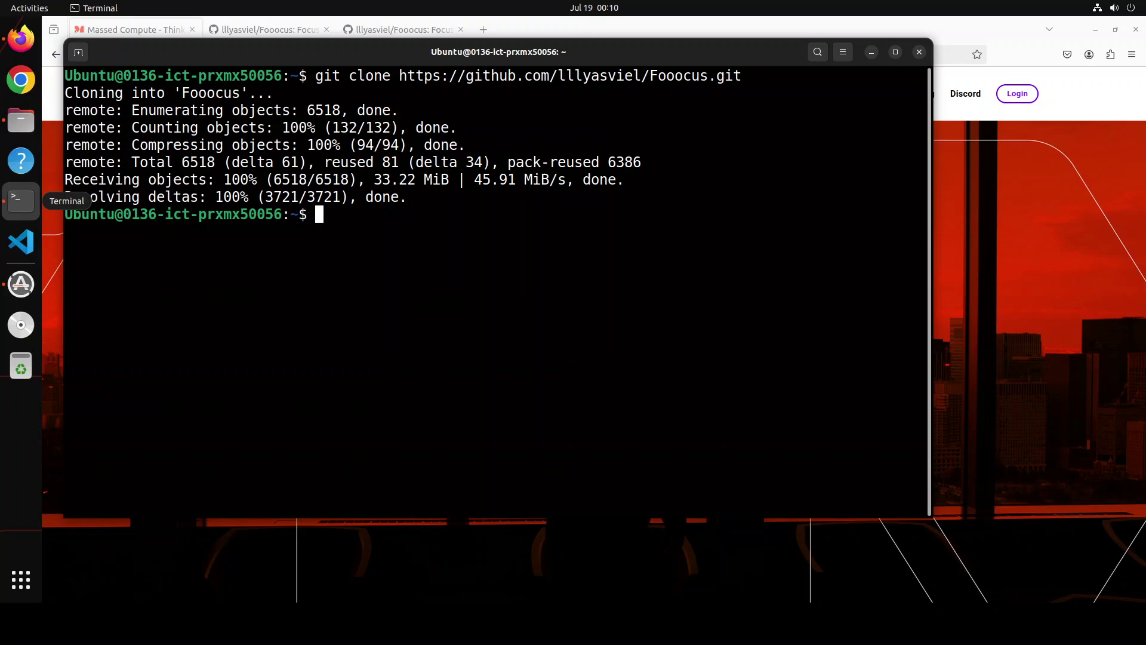
Erase the accidental re-paste and change into the Fooocus folder.
right_click(353, 294)
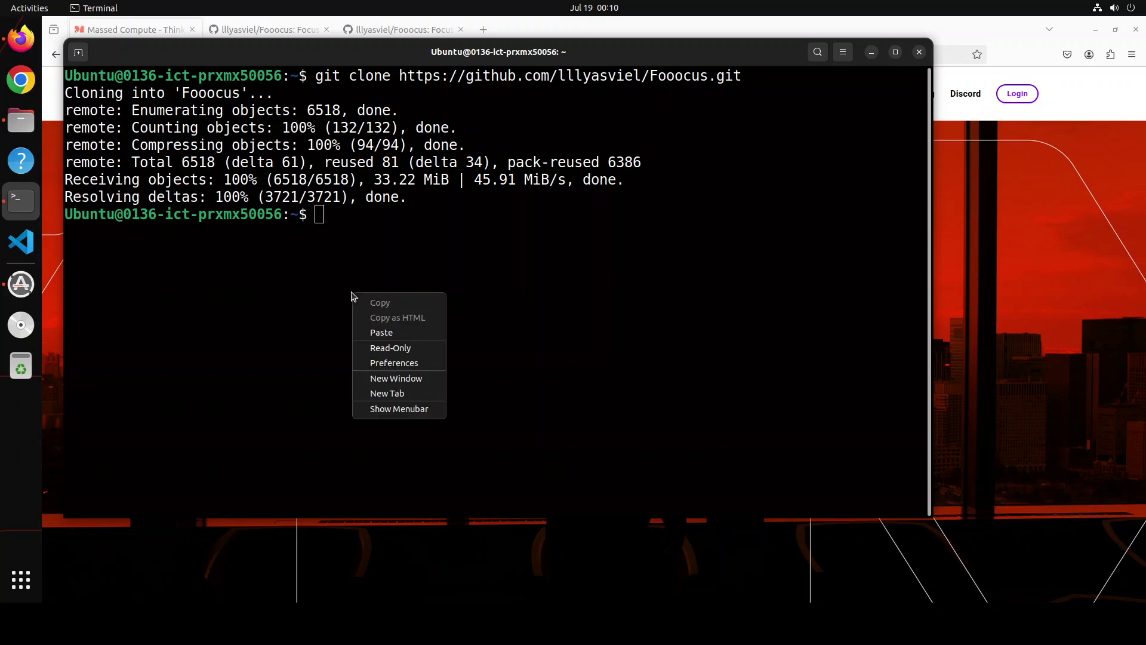
left_click(420, 330)
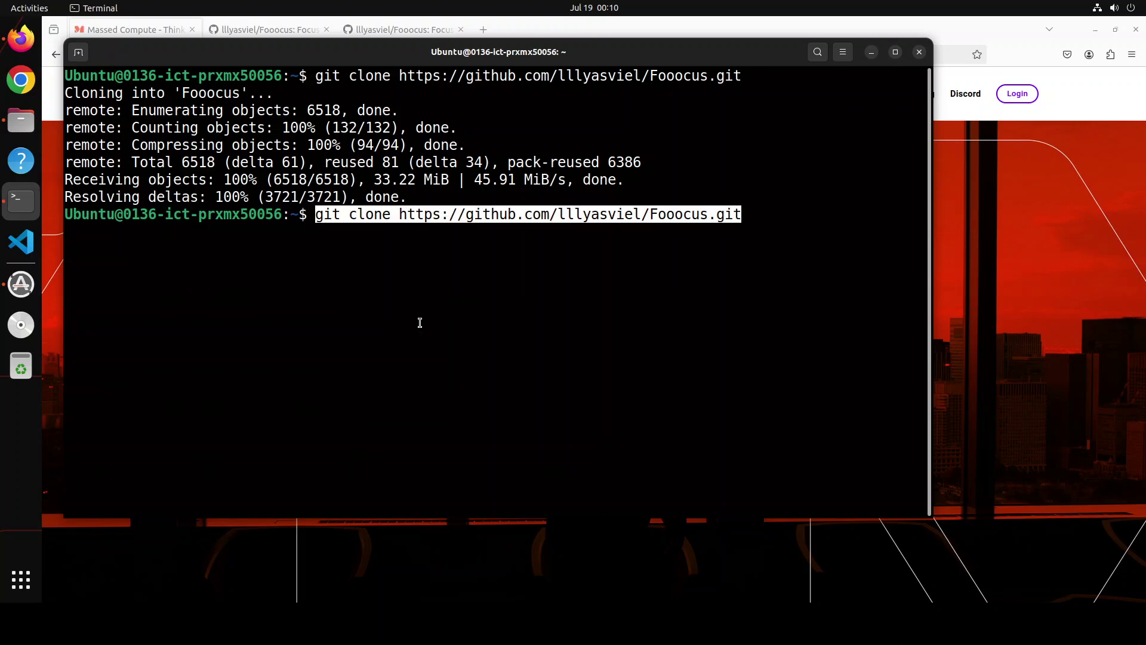
type("cd")
key("BackSpace")
key("BackSpace")
key("BackSpace")
key("BackSpace")
key("BackSpace")
key("BackSpace")
key("BackSpace")
key("BackSpace")
key("BackSpace")
key("BackSpace")
key("BackSpace")
key("BackSpace")
key("BackSpace")
key("BackSpace")
key("BackSpace")
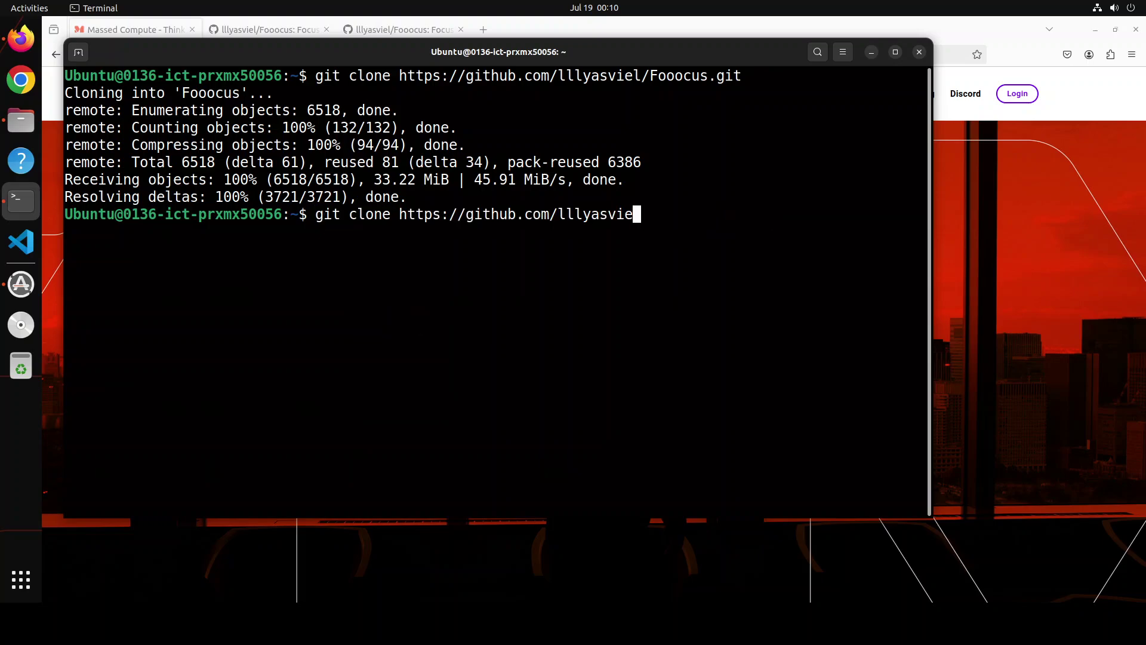
key("BackSpace")
key("BackSpace")
key("BackSpace")
key("BackSpace")
key("BackSpace")
key("BackSpace")
key("BackSpace")
key("BackSpace")
key("BackSpace")
key("BackSpace")
key("BackSpace")
key("BackSpace")
key("BackSpace")
key("BackSpace")
key("BackSpace")
key("BackSpace")
key("BackSpace")
key("BackSpace")
key("BackSpace")
key("BackSpace")
type("cd Foo")
key("Tab")
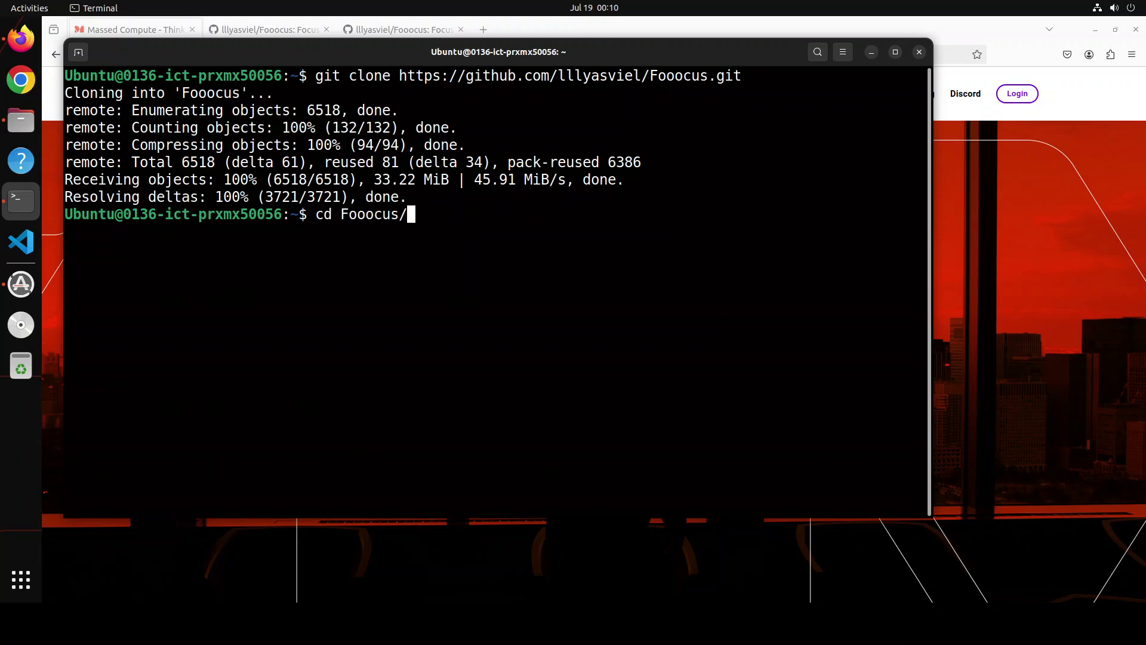
key("Return")
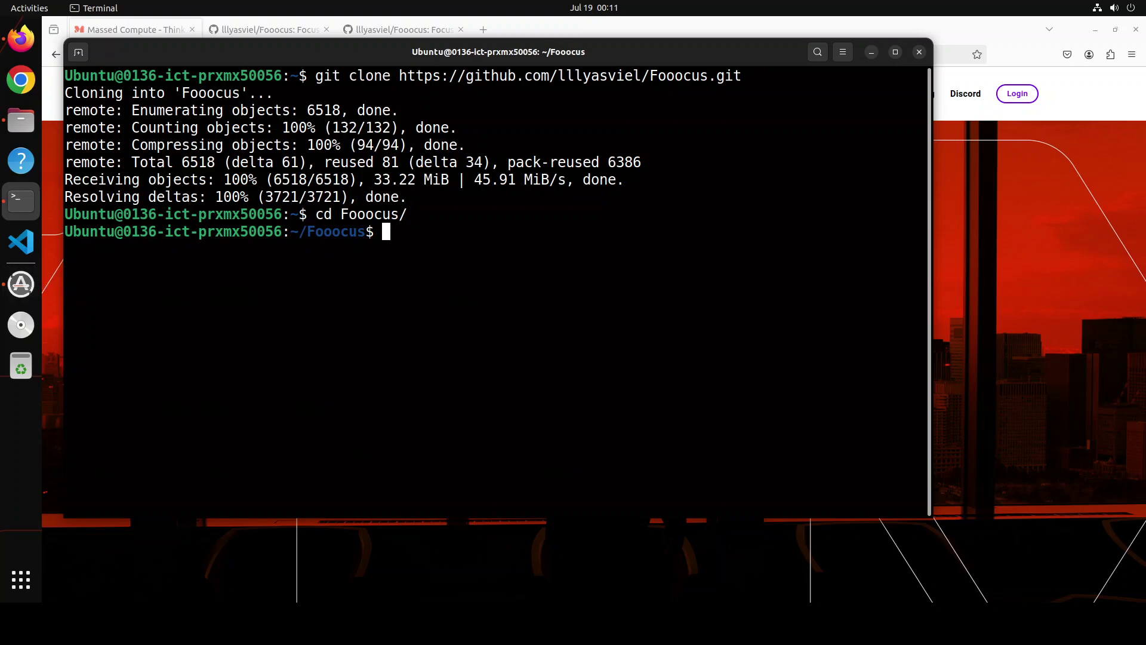
Check conda info, clear, then create the fooocus environment from environment.yaml.
type("onda info")
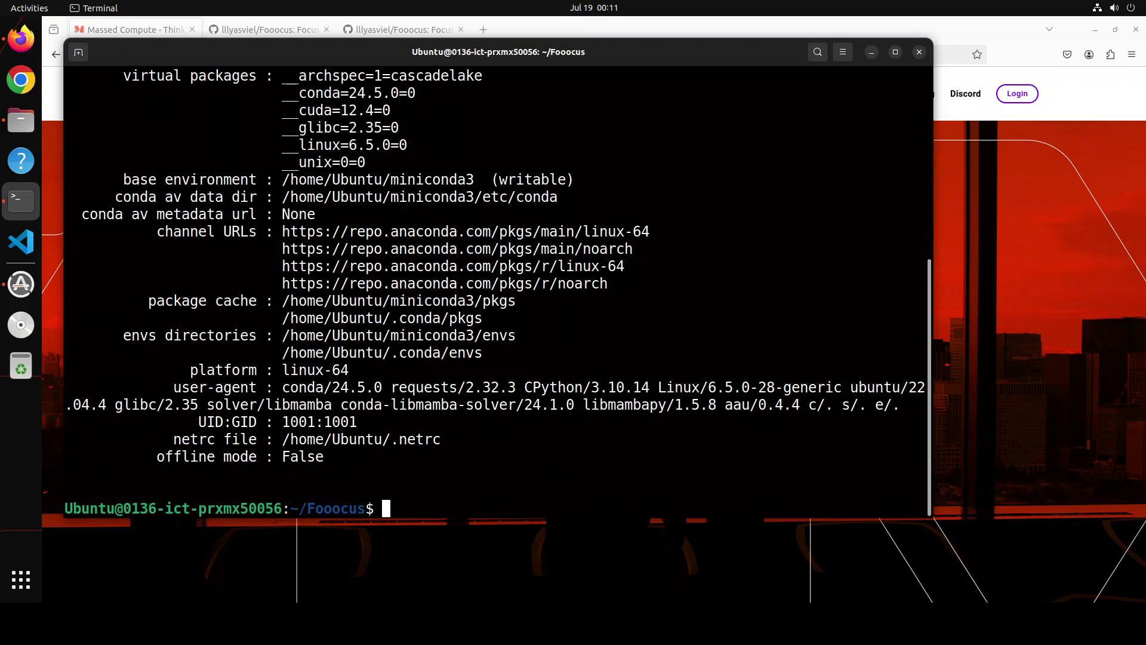
type("clear")
key("Return")
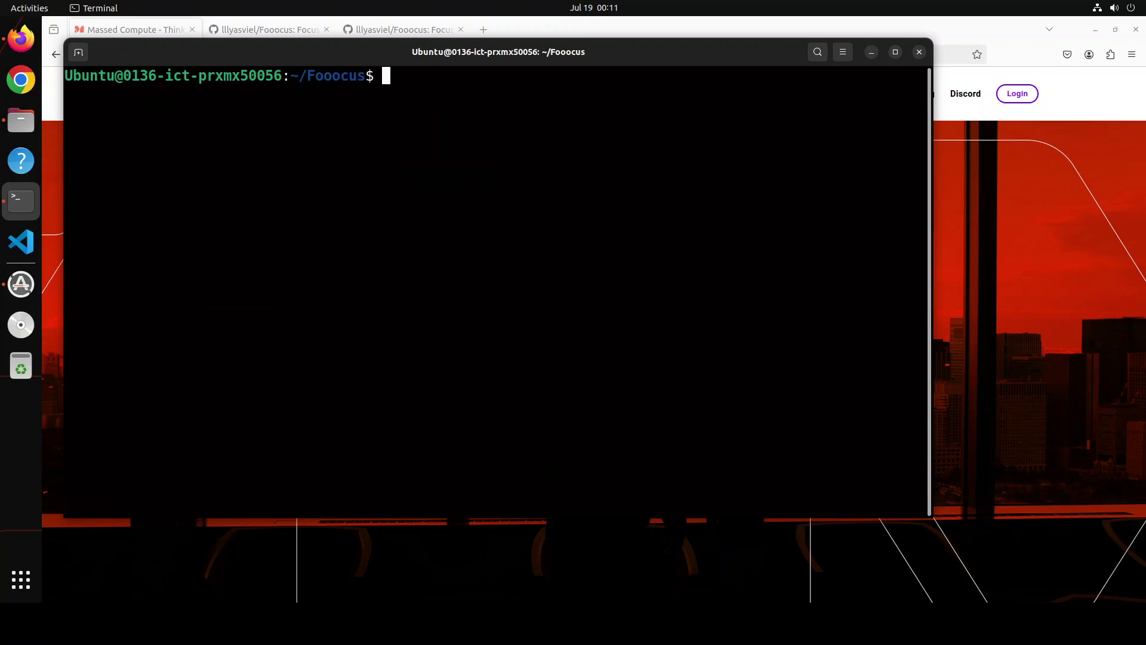
right_click(371, 117)
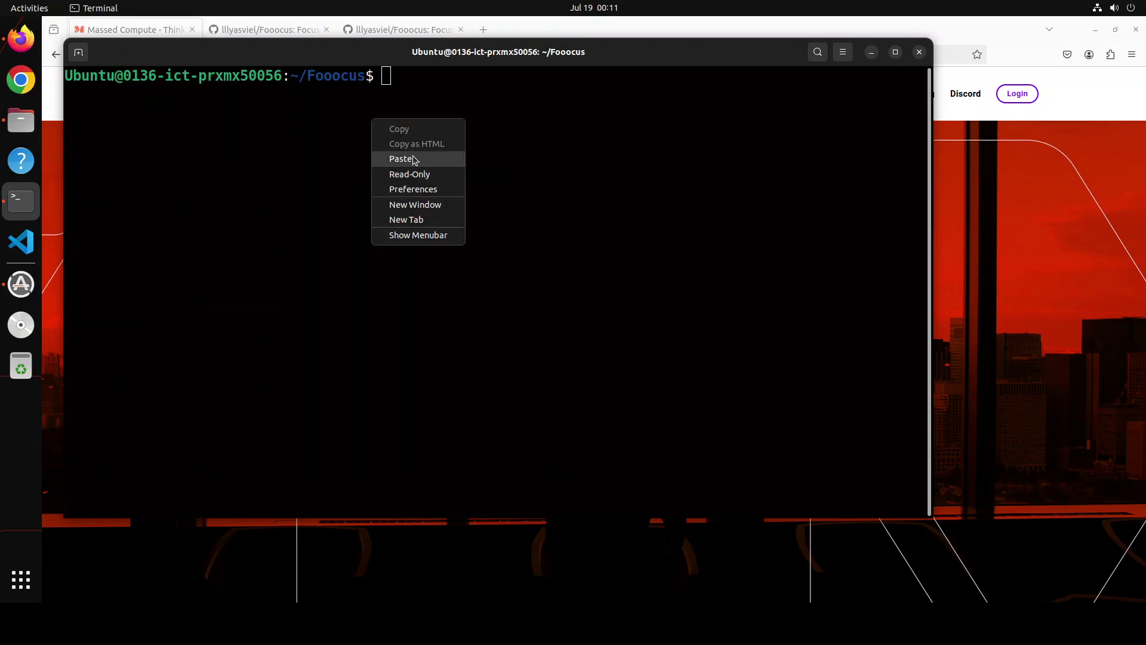
left_click(414, 155)
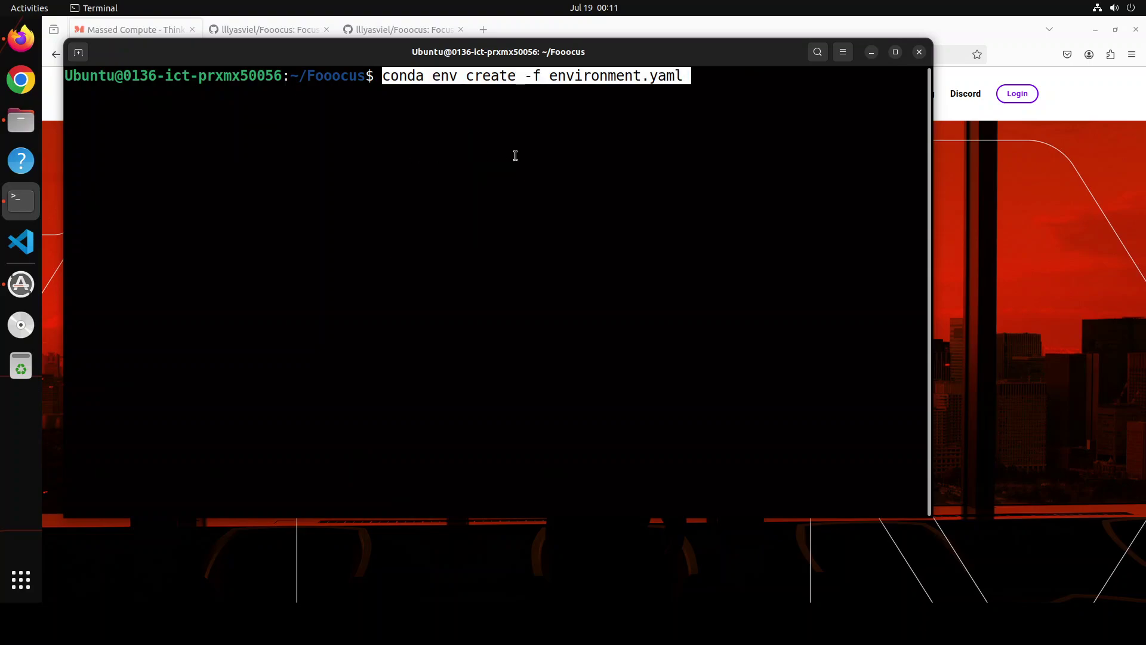
key("Return")
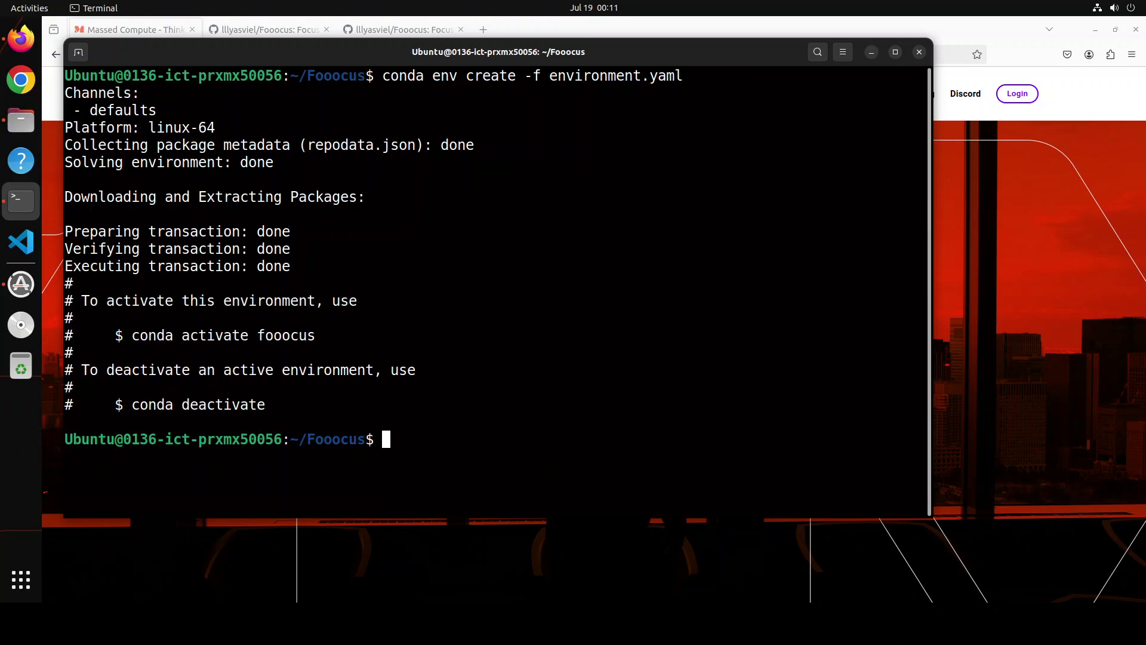
Activate the fooocus conda environment with conda activate fooocus.
type("conda activate fooocus")
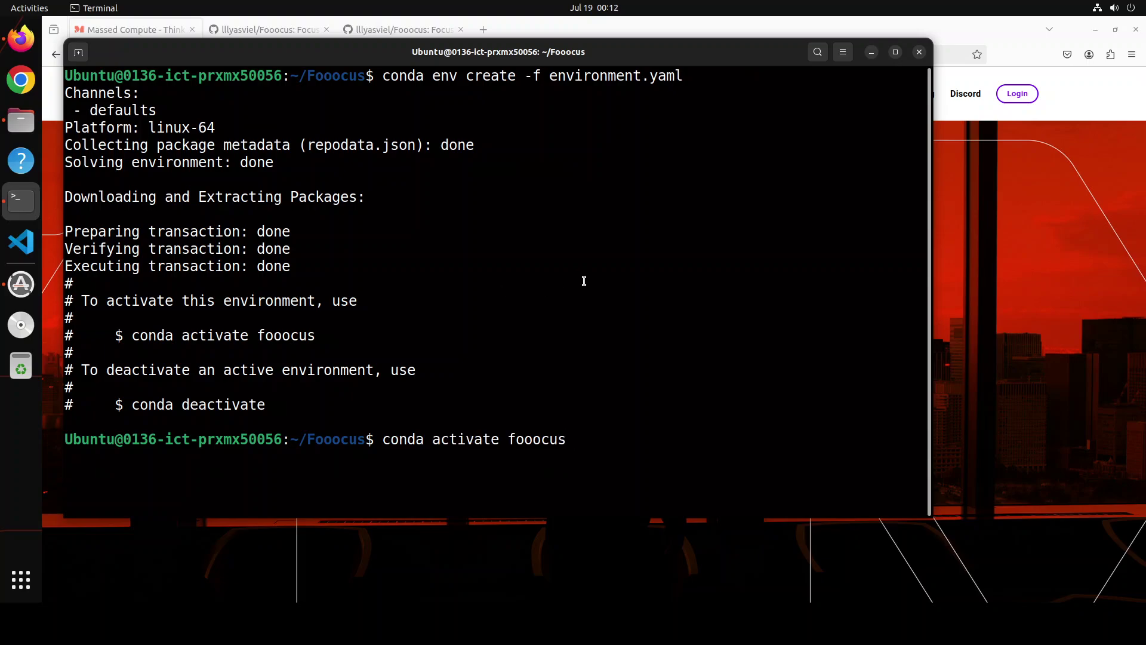
key("Return")
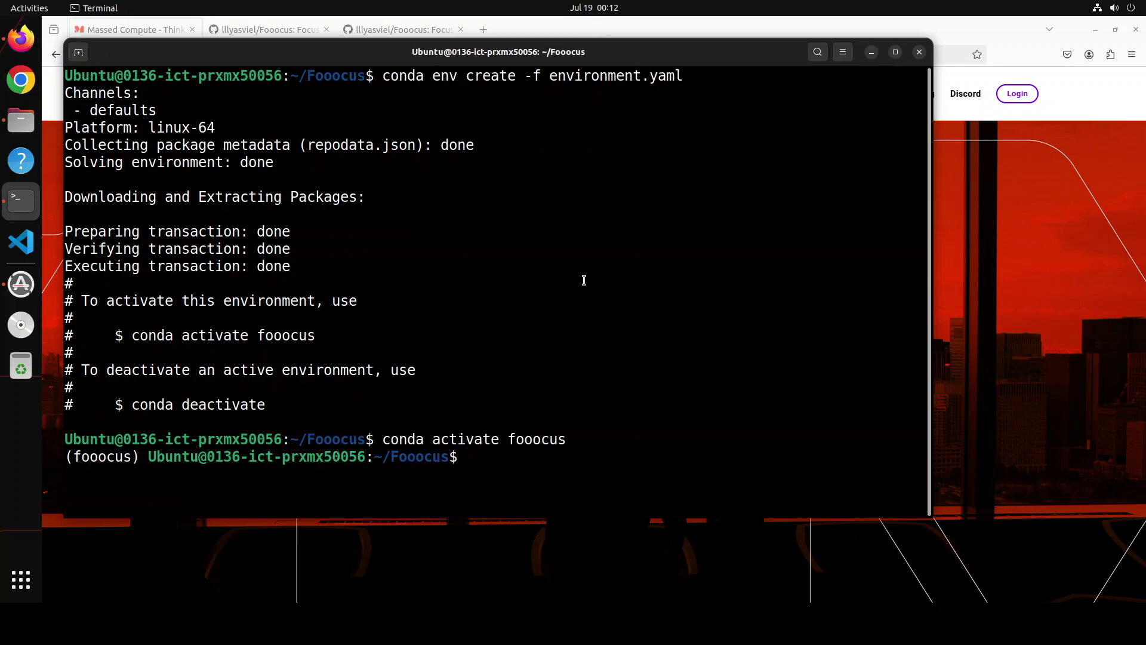
right_click(547, 259)
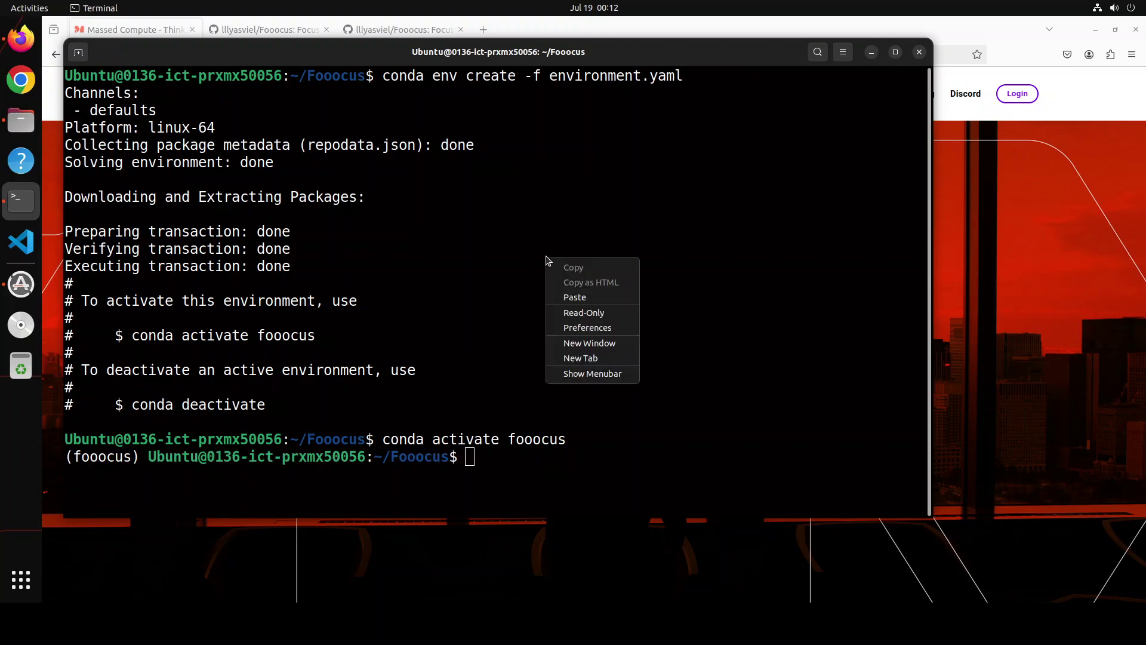
Install requirements_versions.txt with pip, including torch 2.3.1 and gradio 3.41.2, then clear.
left_click(575, 297)
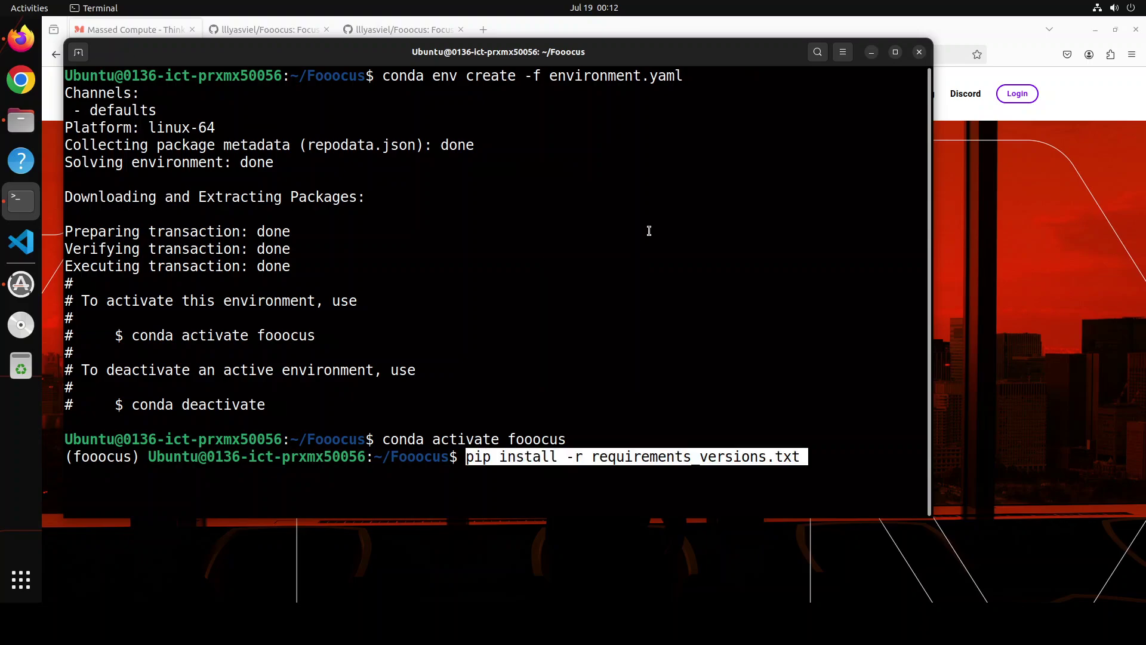
key("Return")
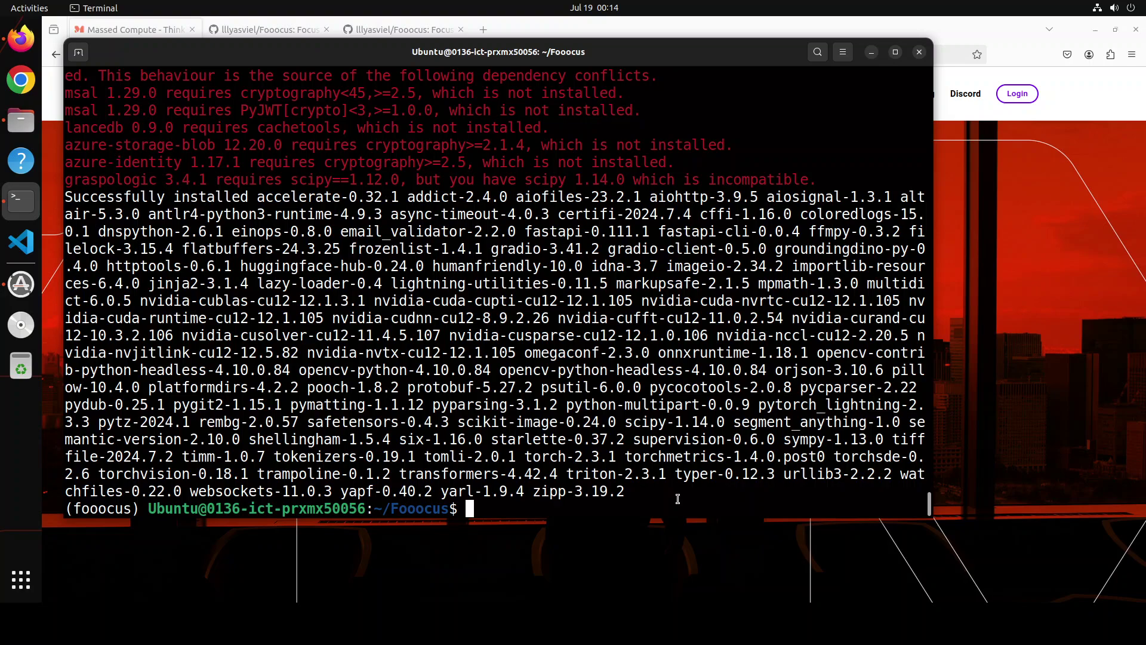
type("clear")
key("Return")
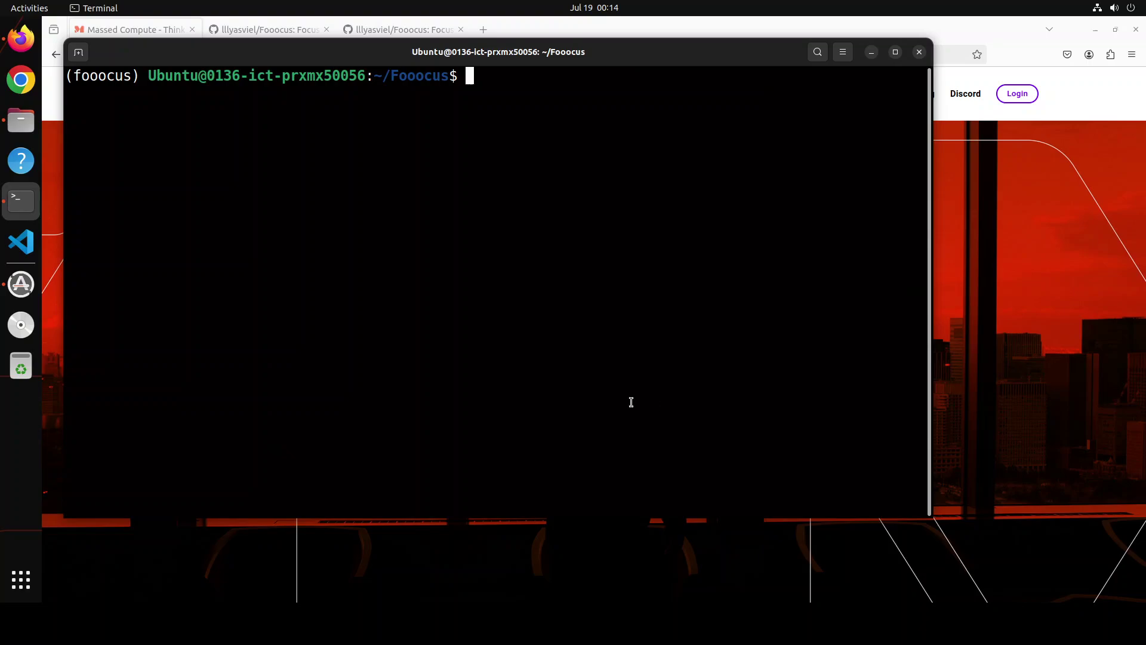
Launch Fooocus with python entry_with_update.py, serving at 127.0.0.1:7865.
right_click(375, 144)
left_click(406, 184)
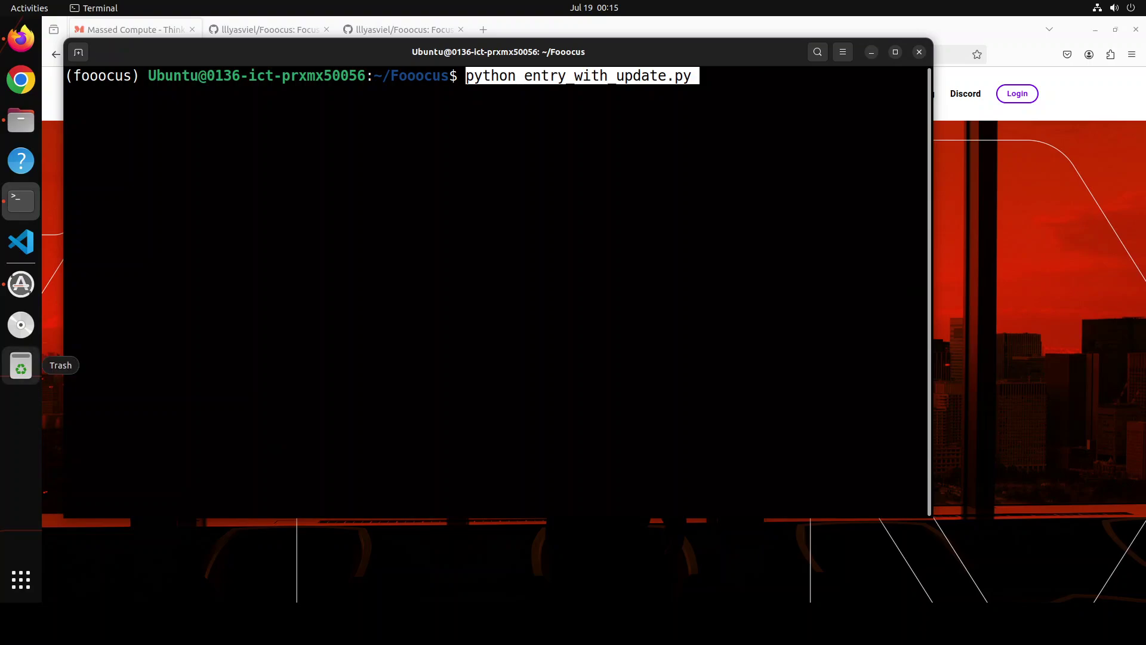
key("Return")
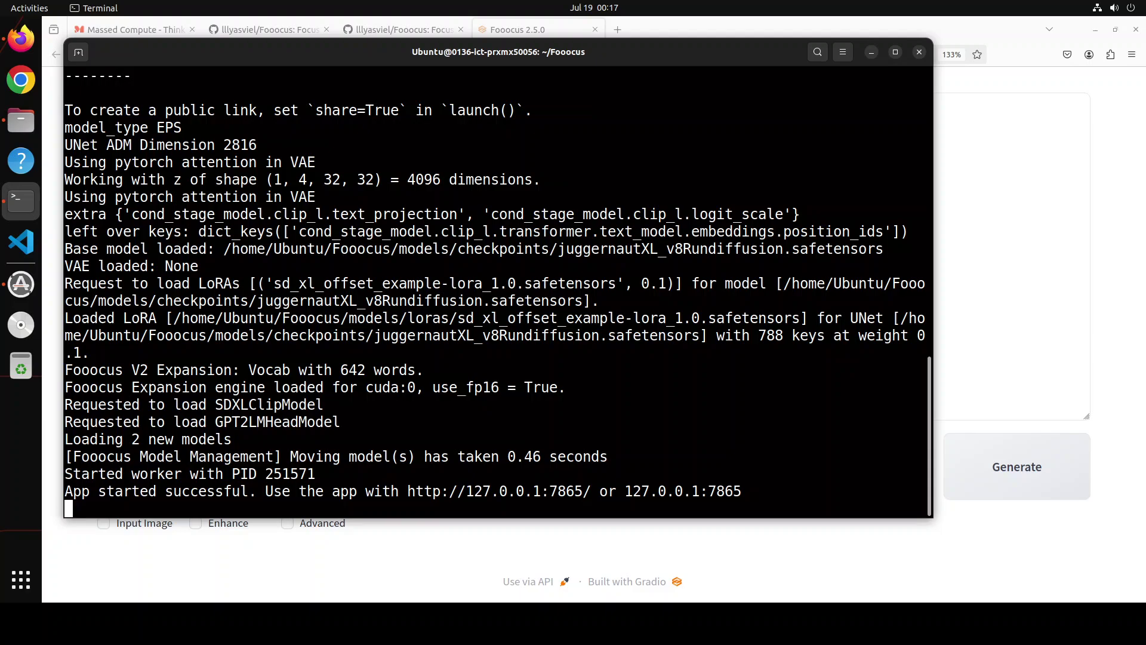
In the Fooocus browser tab, generate two images from the prompt 'a rainbow with dreams'.
left_click(543, 32)
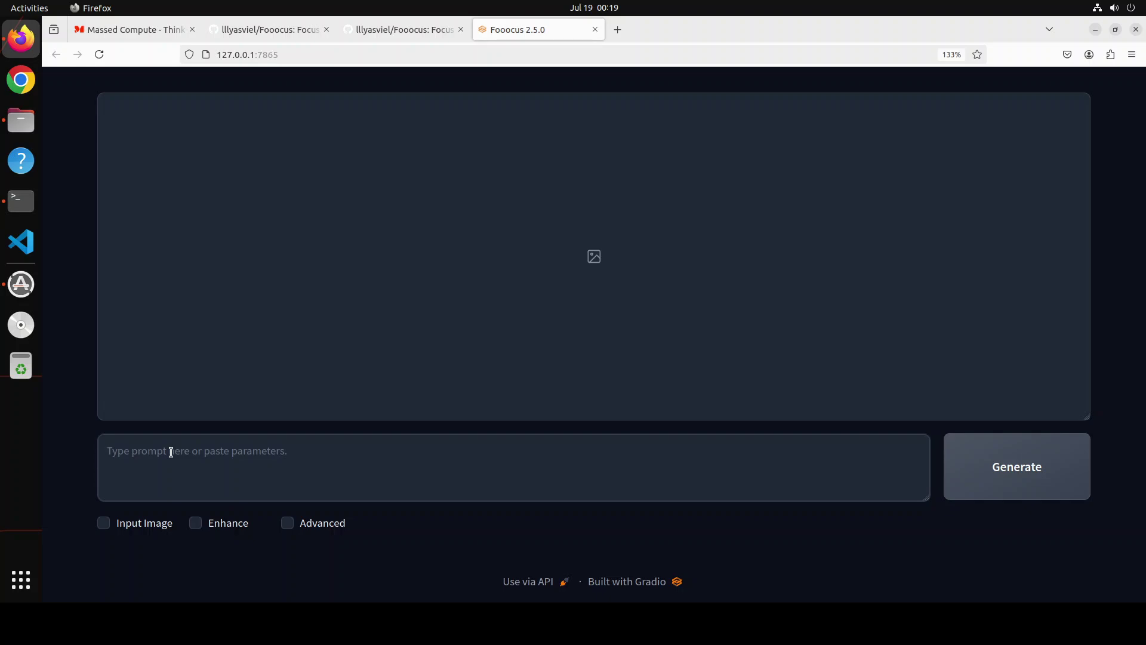
type("a rainbow with dreams")
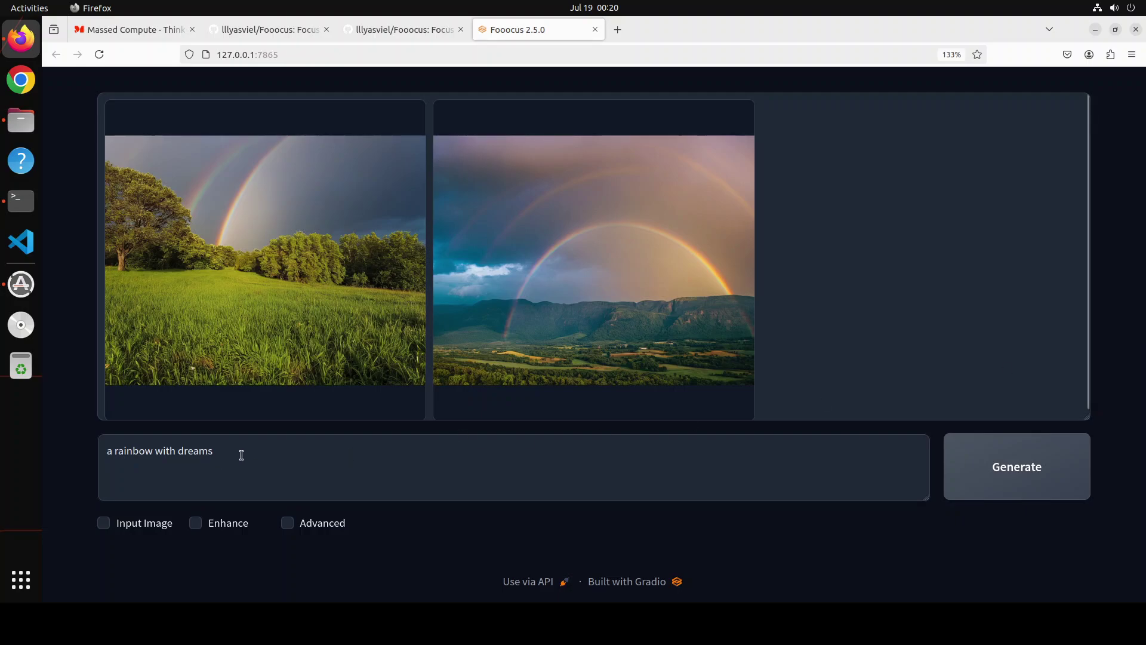
left_click_drag(238, 453, 91, 453)
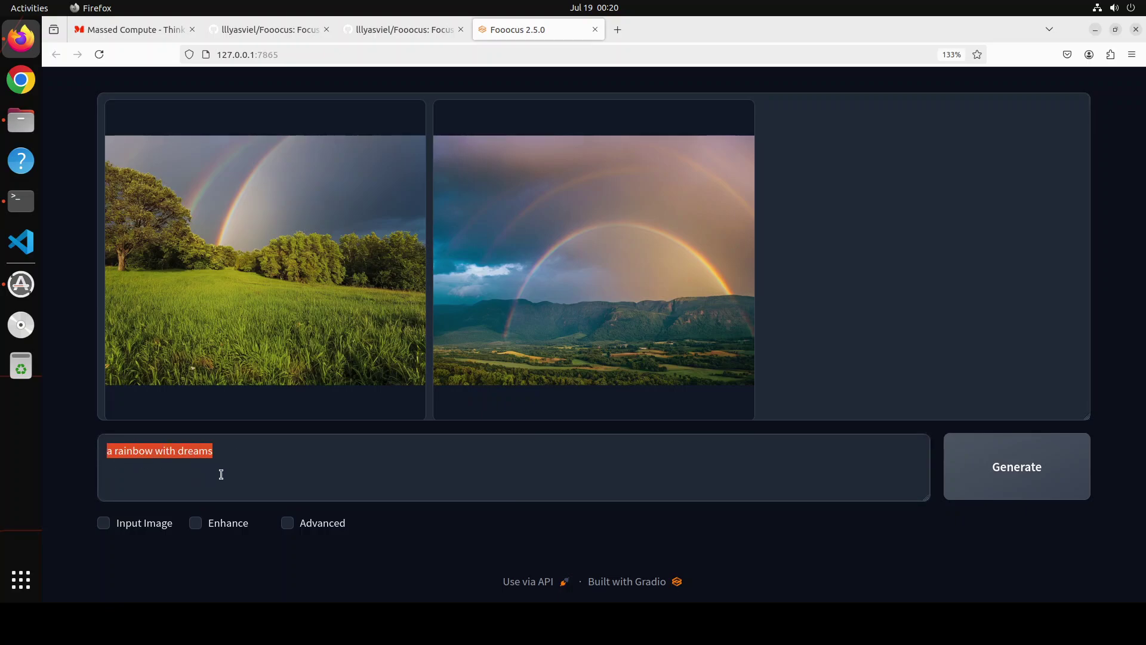
Enable Enhance with Upscale (Fast 2x) and regenerate three rainbow landscapes.
left_click(228, 455)
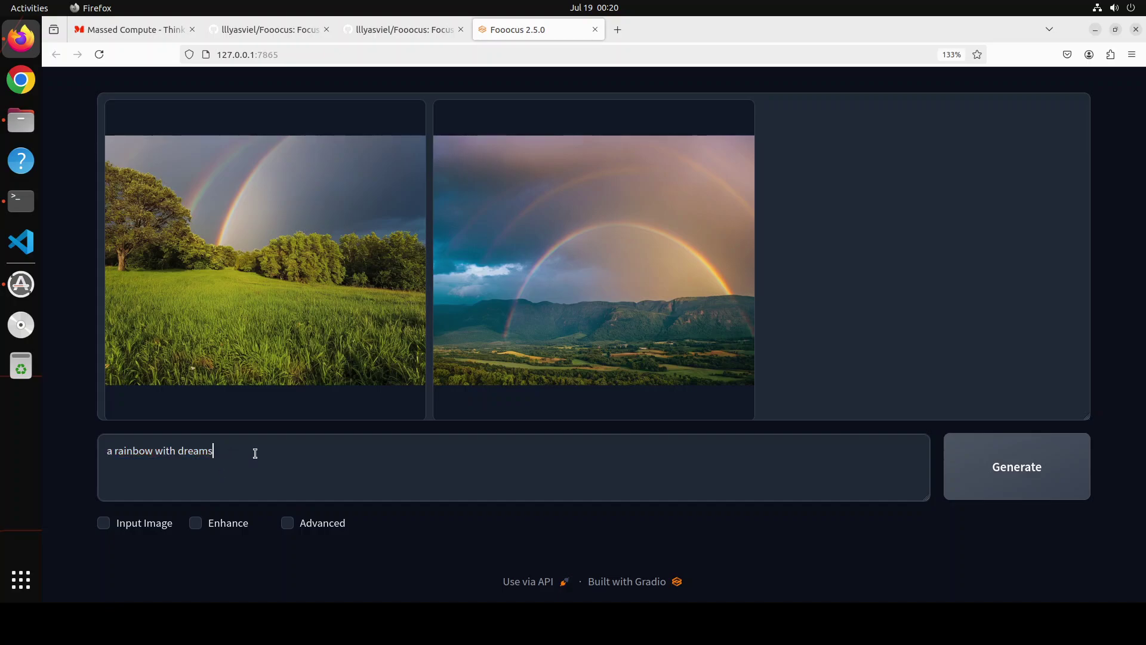
left_click(208, 519)
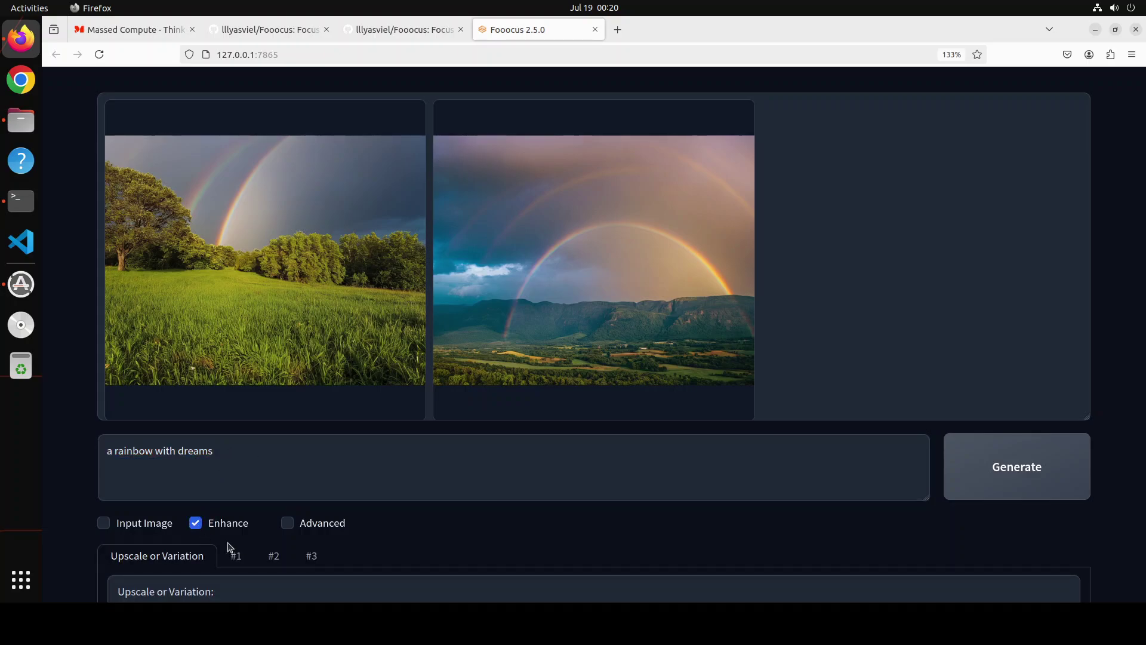
scroll(462, 599, "down", 3)
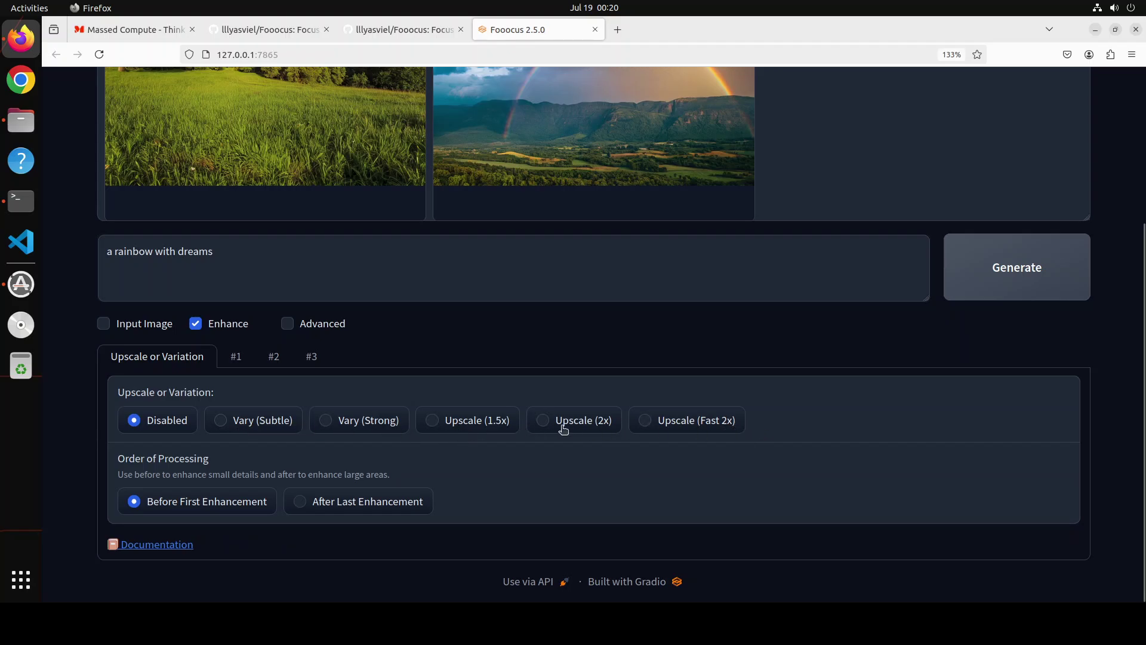
left_click(646, 422)
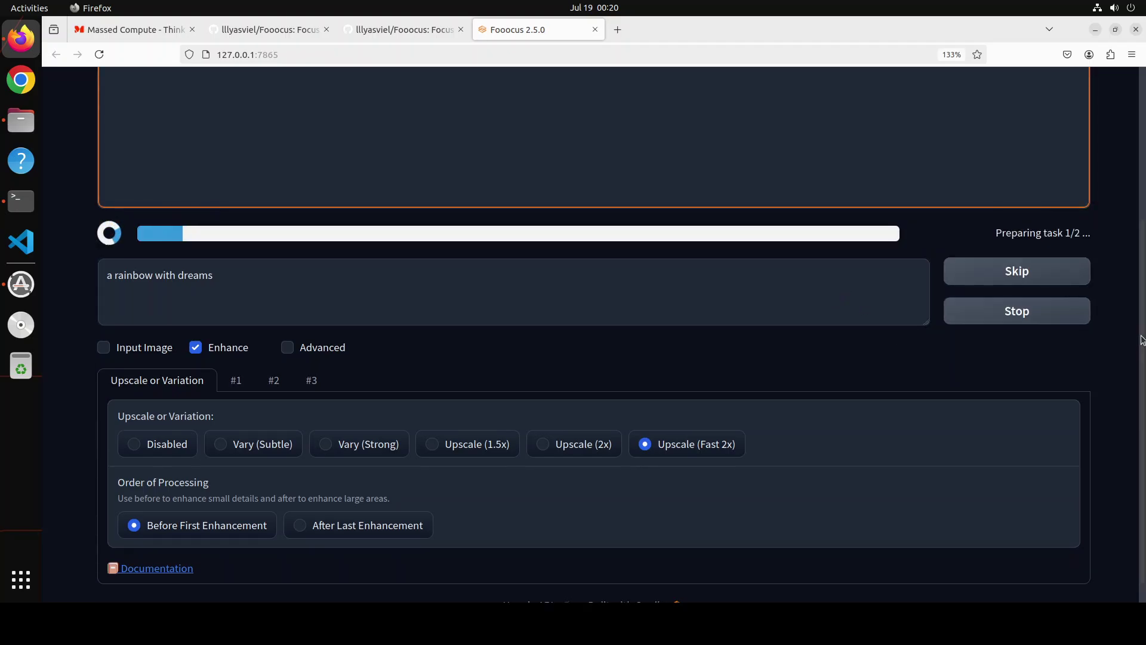
scroll(1141, 348, "up", 4)
scroll(1143, 232, "up", 3)
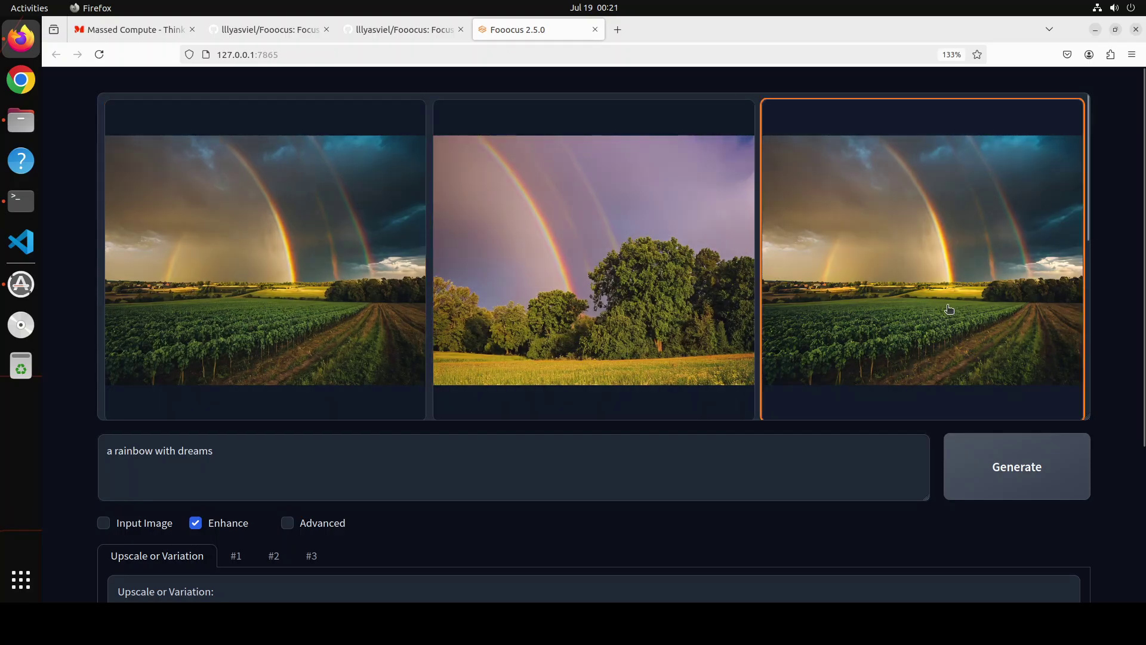
Enable Input Image and load 4a.png from the images folder.
left_click(104, 523)
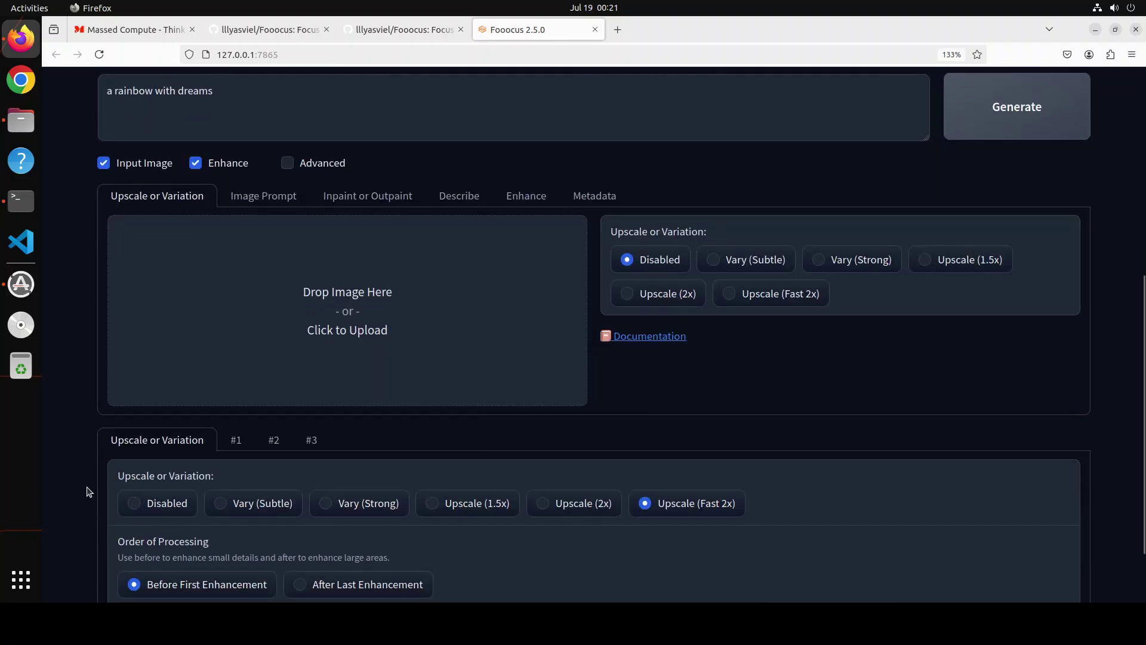
left_click(351, 321)
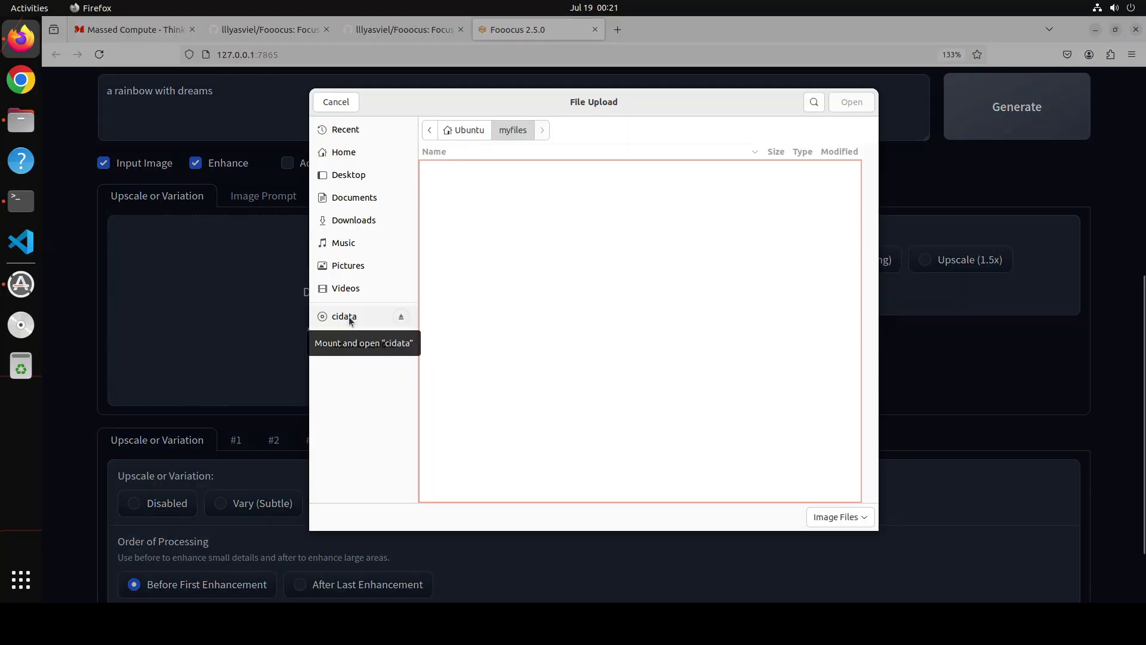
left_click(354, 155)
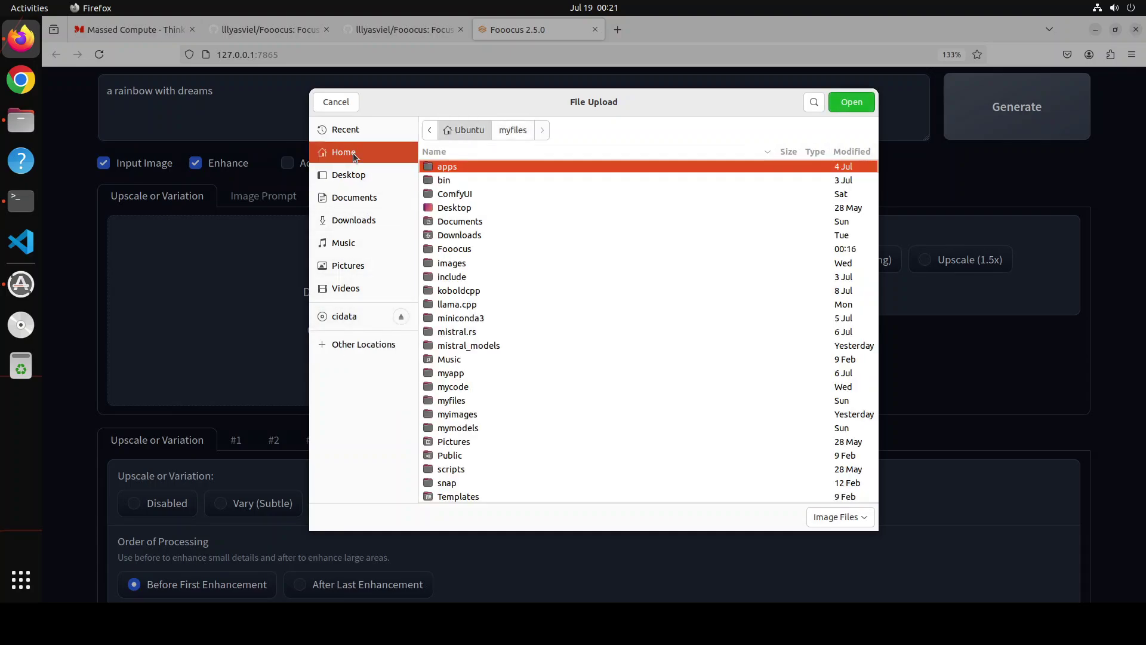
double_click(454, 263)
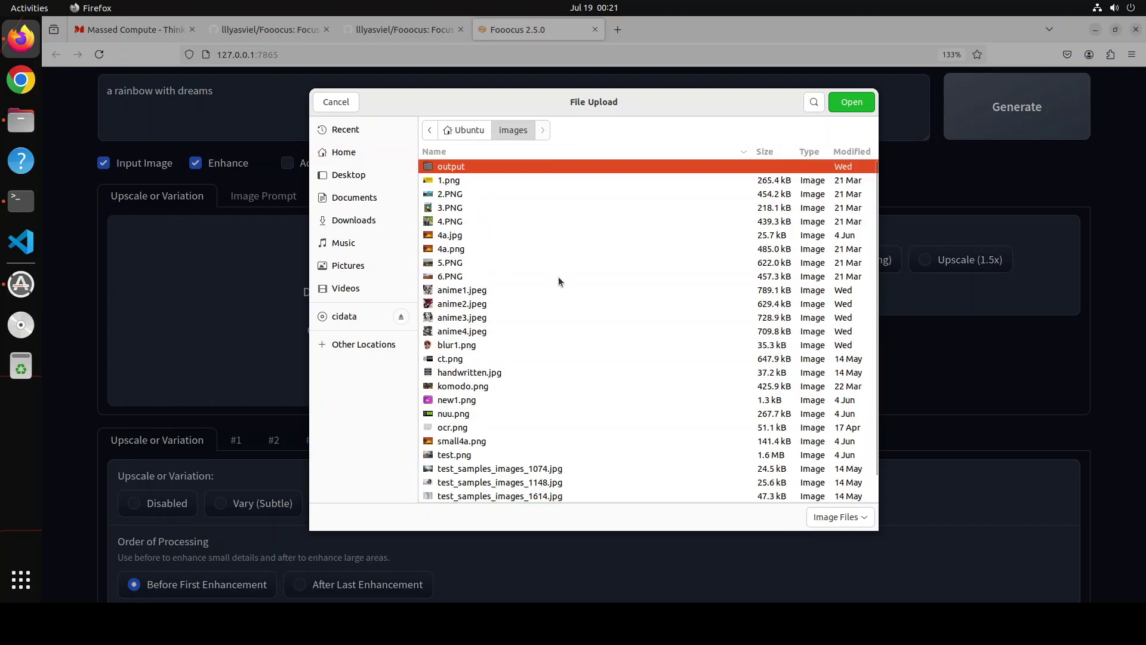
double_click(455, 250)
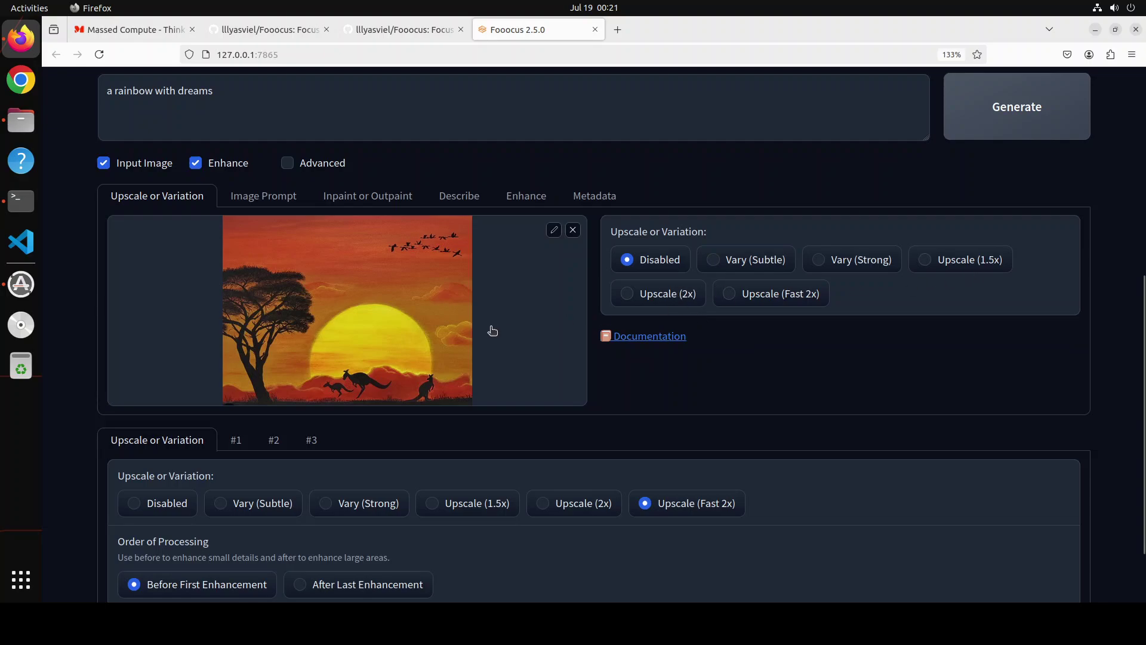
Replace the sunset picture with blur1.png, the flower-crowned skull image.
left_click(573, 230)
left_click(350, 301)
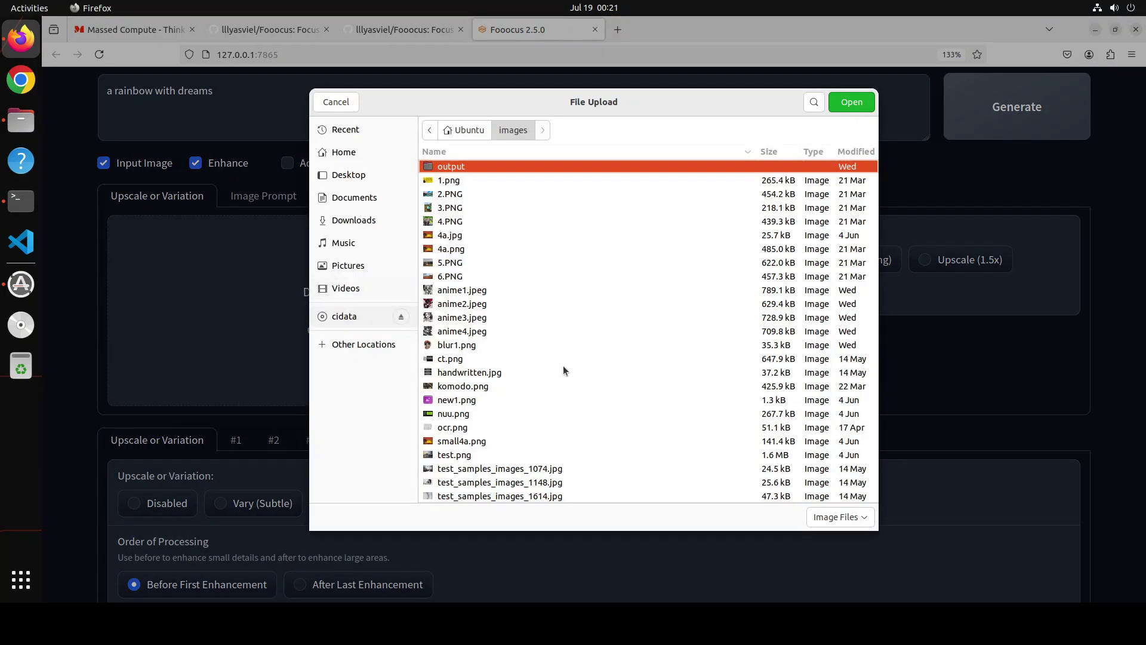
left_click(462, 346)
double_click(462, 348)
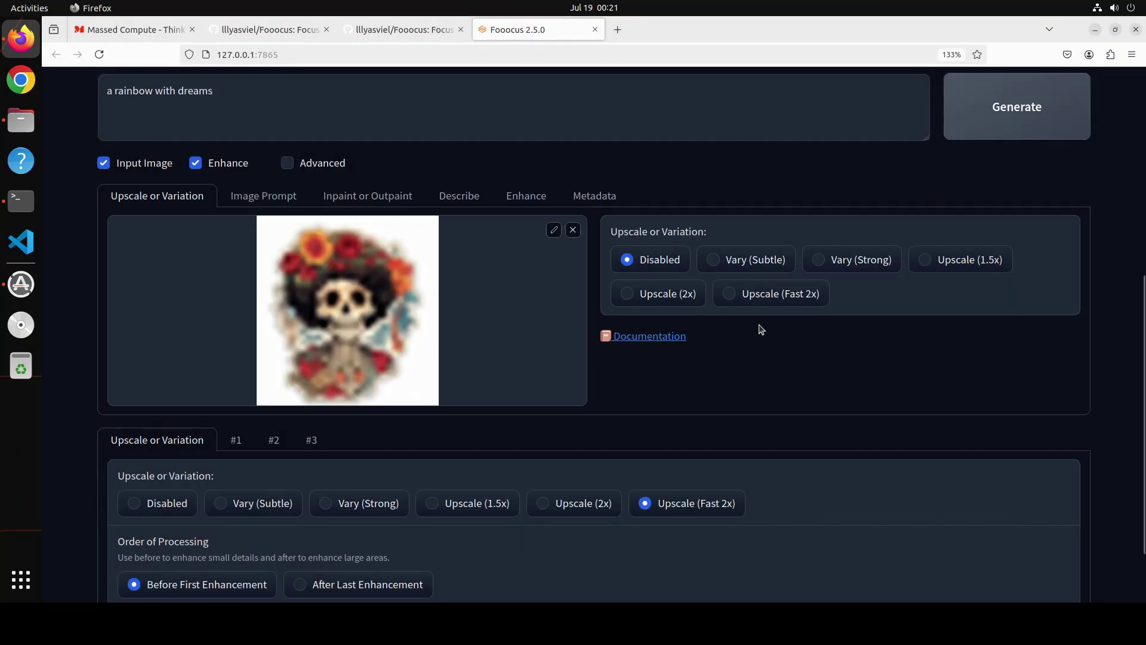
Generate Vary (Strong) variations of the skull image with an empty prompt.
left_click(820, 270)
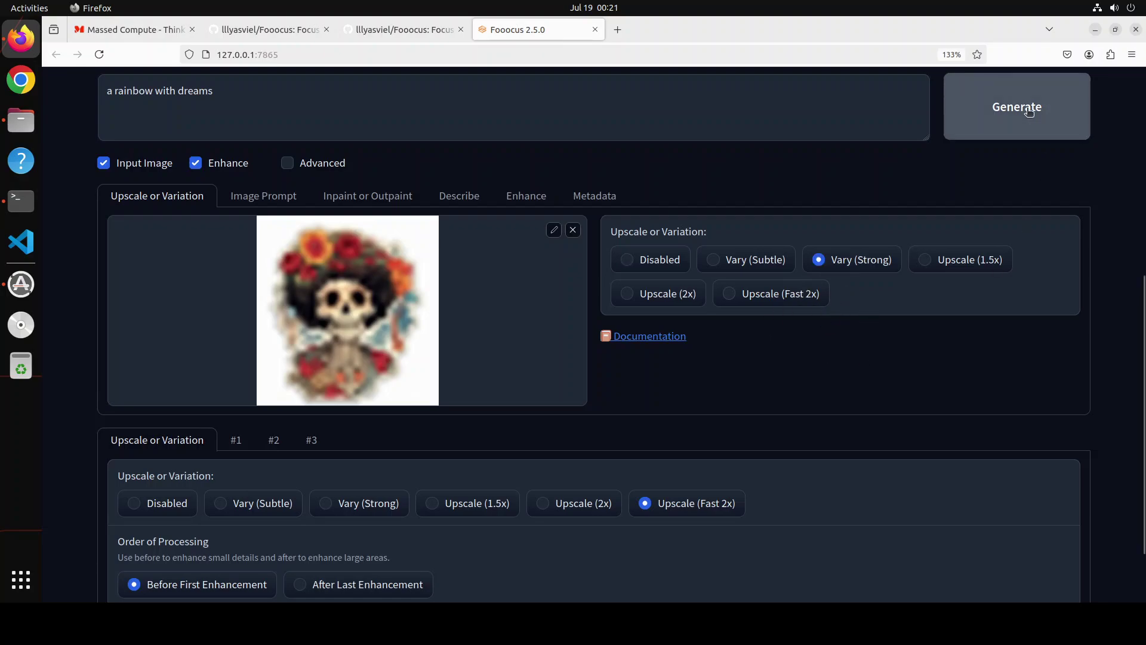
left_click_drag(178, 93, 94, 90)
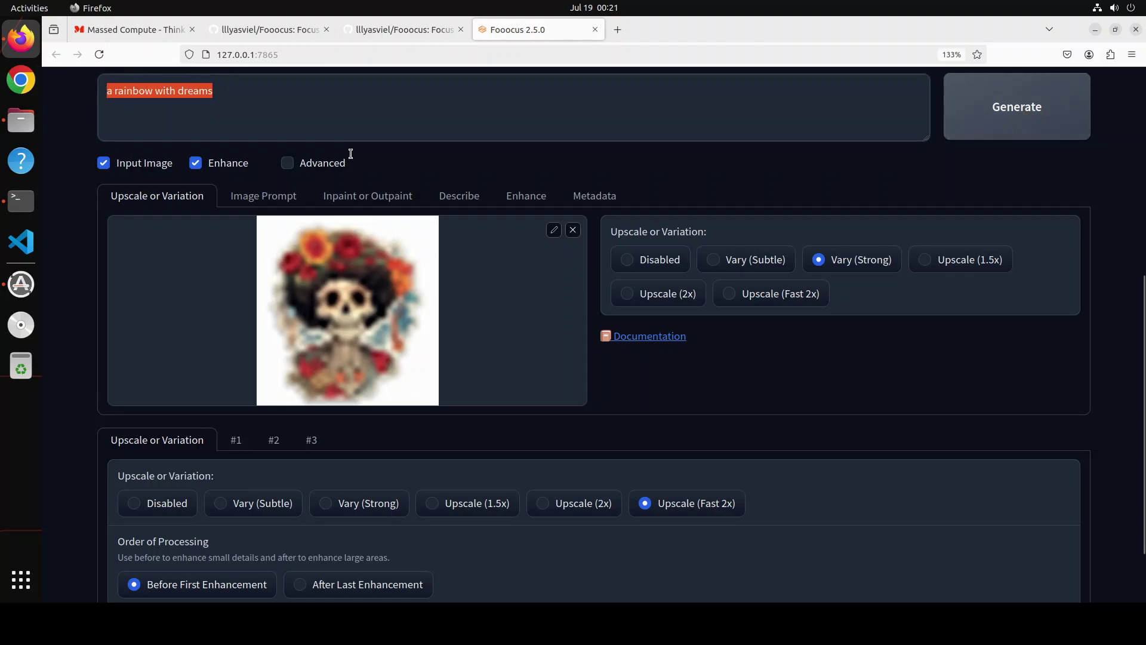
key("BackSpace")
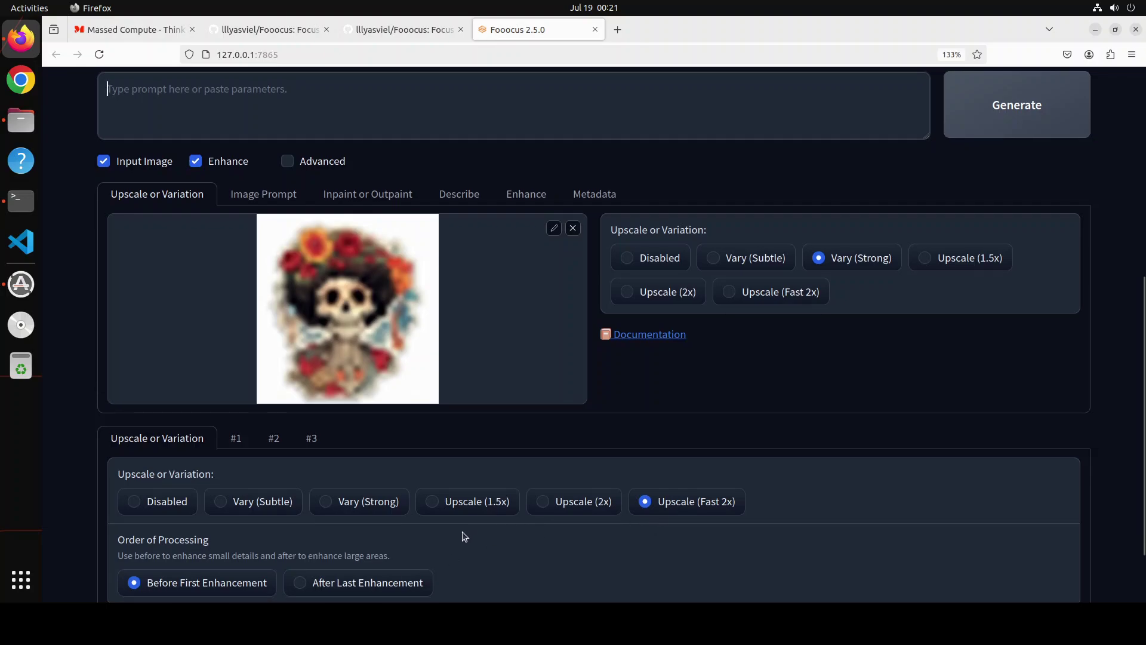
scroll(460, 530, "down", 2)
scroll(736, 492, "up", 6)
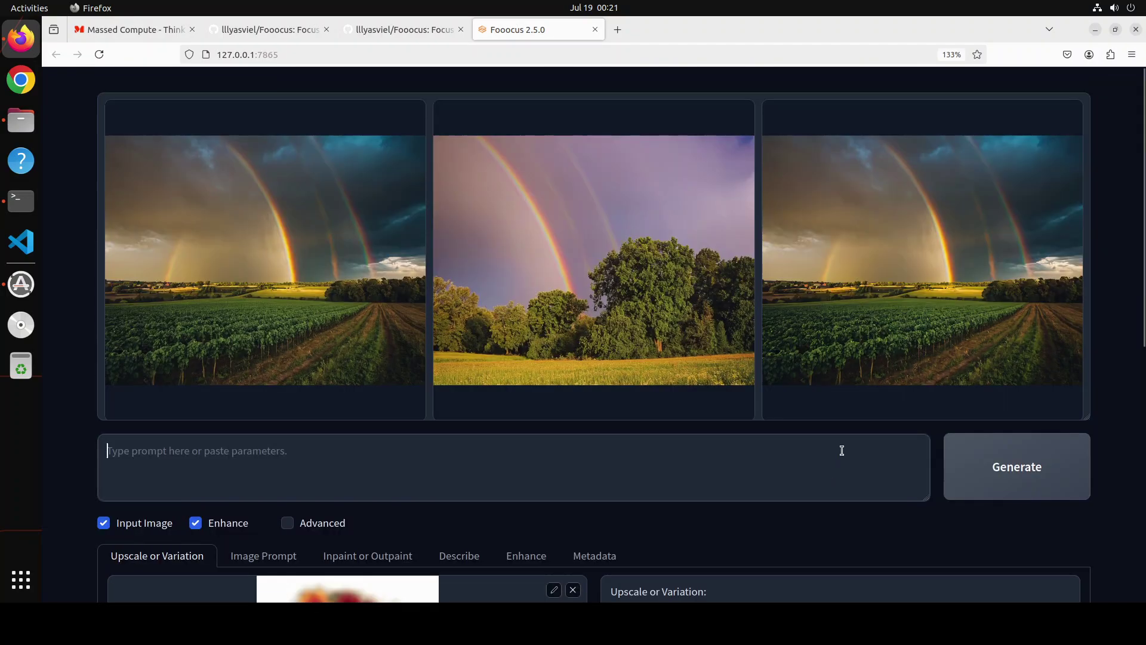
left_click(995, 478)
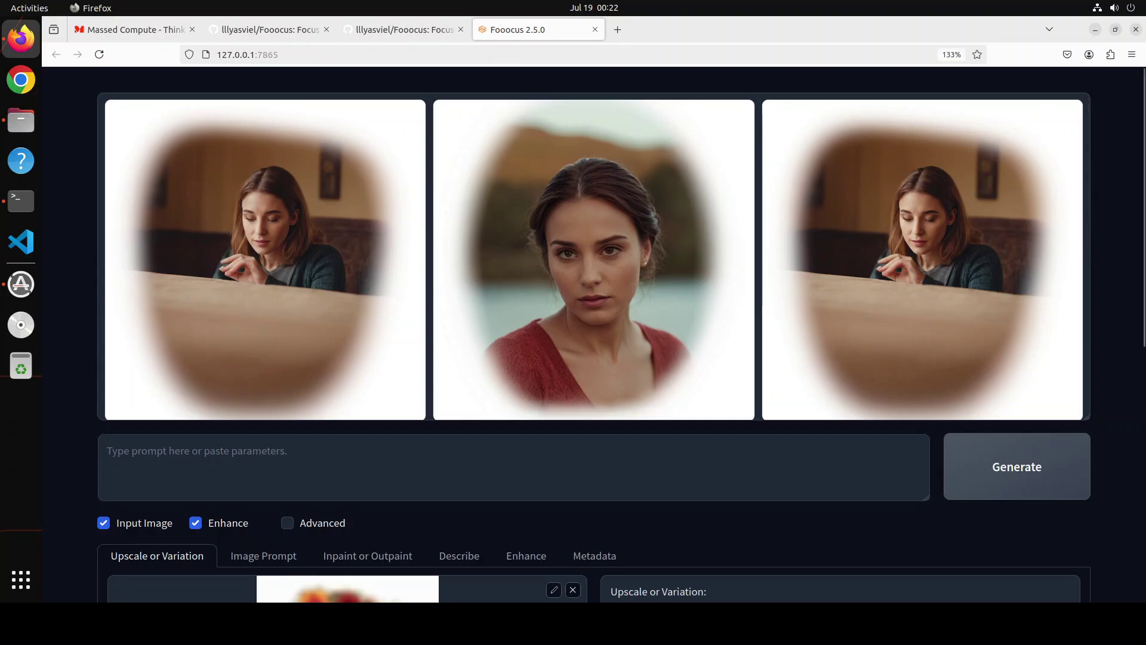
Toggle the image input option off and back on.
left_click(104, 524)
left_click(105, 525)
scroll(412, 466, "down", 5)
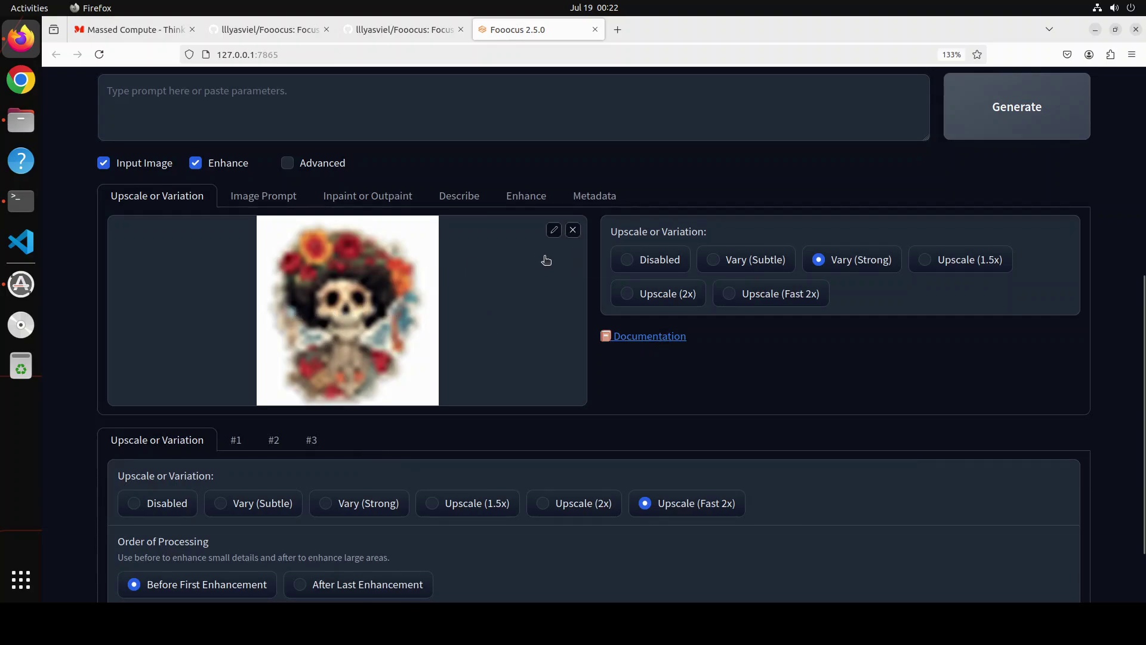
Replace the skull input image with ocr.png.
left_click(573, 231)
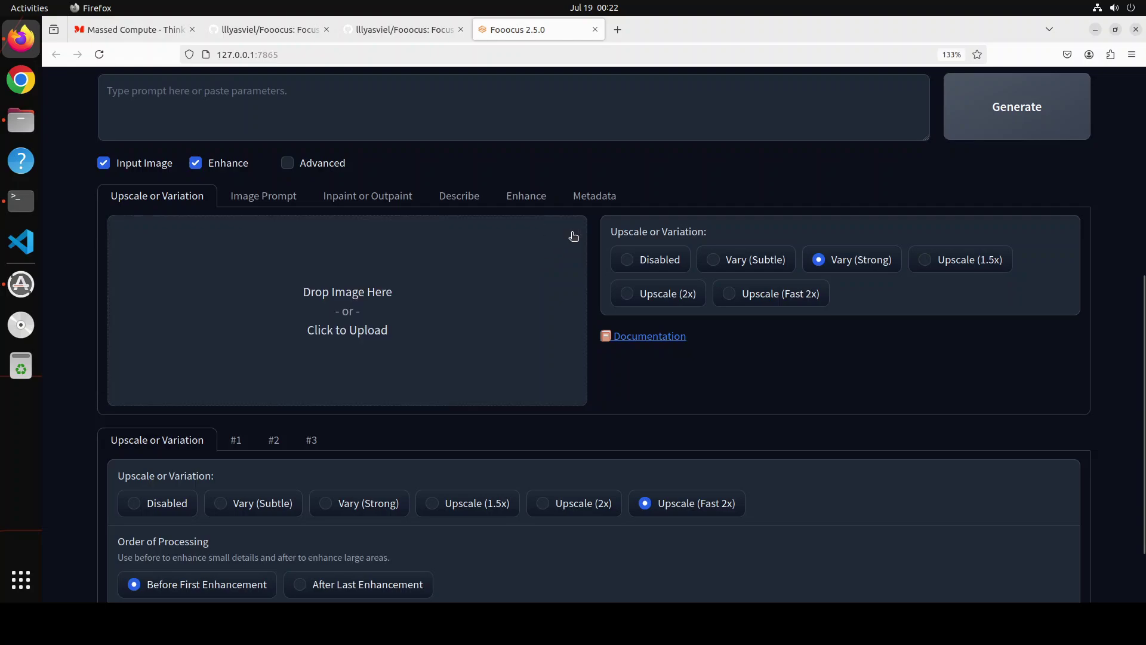
left_click(359, 315)
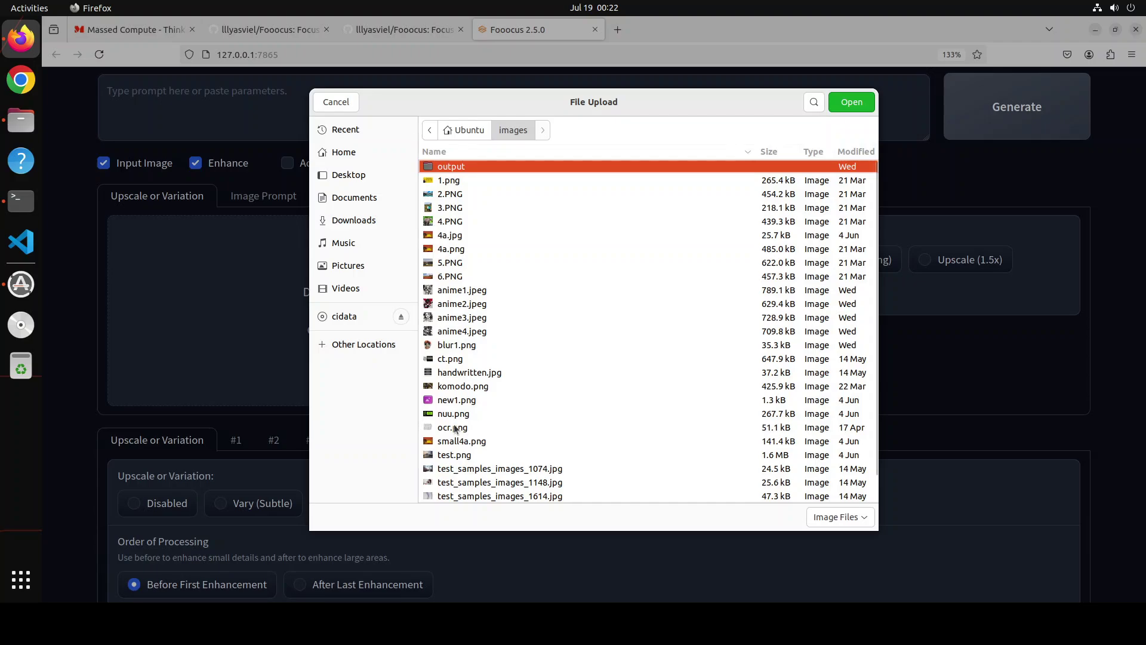
double_click(455, 428)
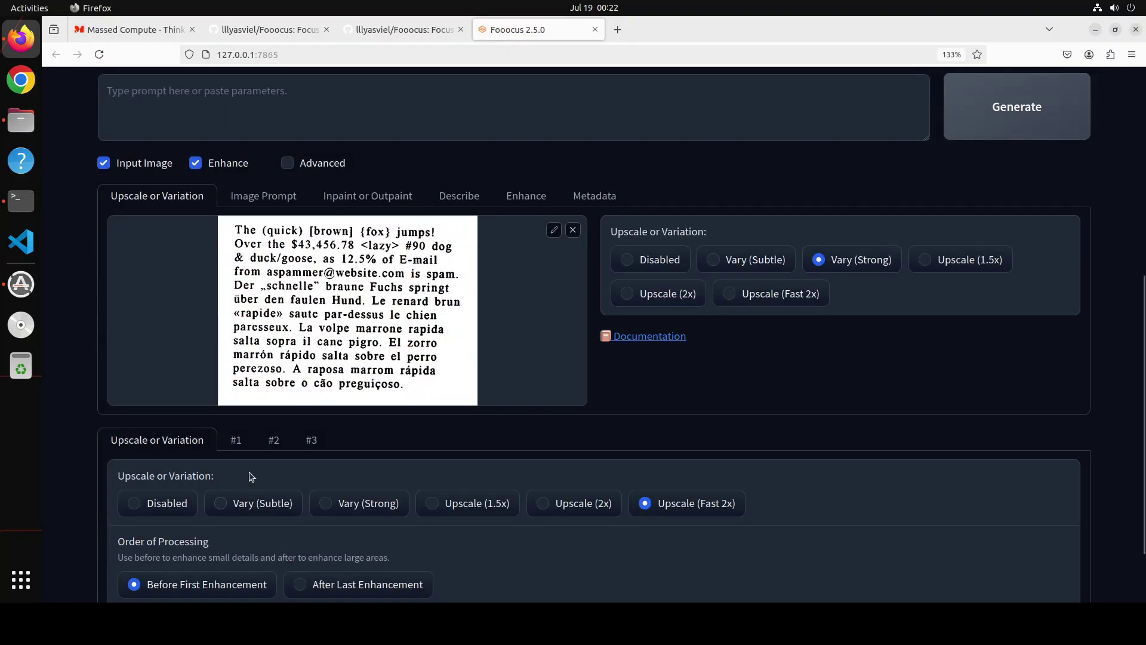
Generate with the prompt 'whats written in the image'.
left_click(254, 90)
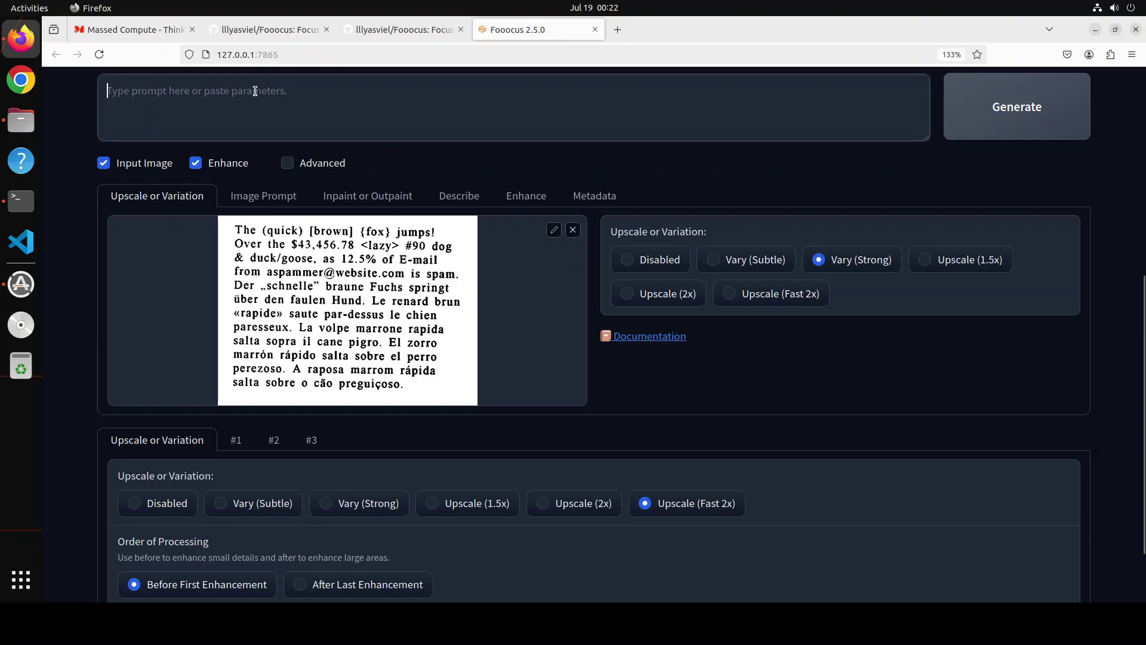
type("whats written in the image")
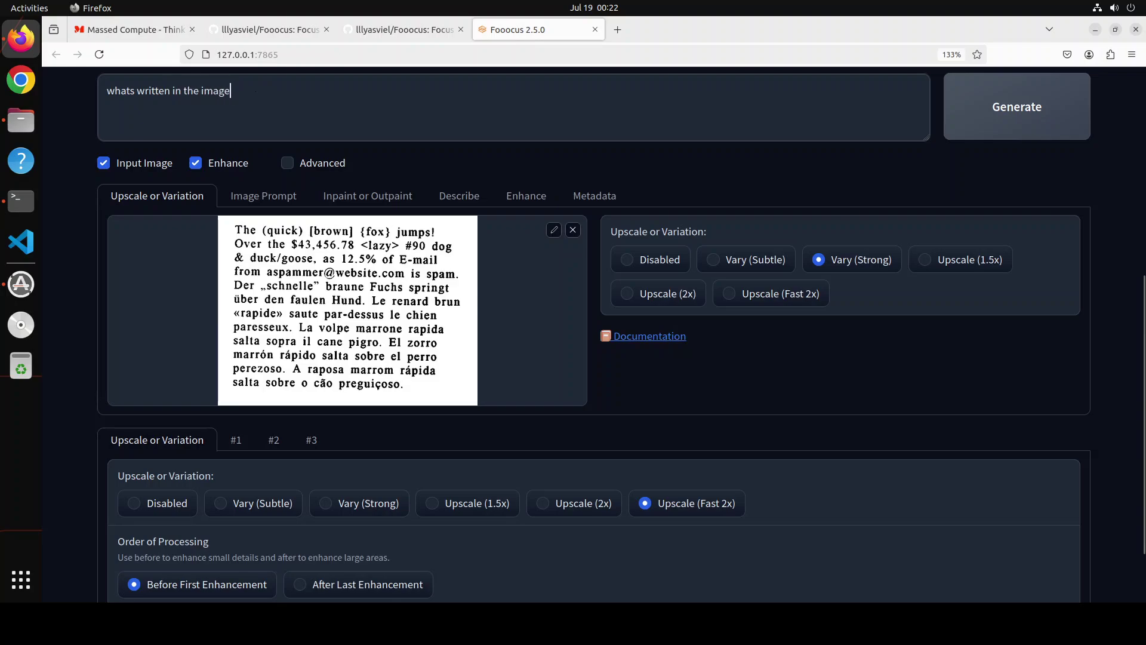
left_click(1007, 114)
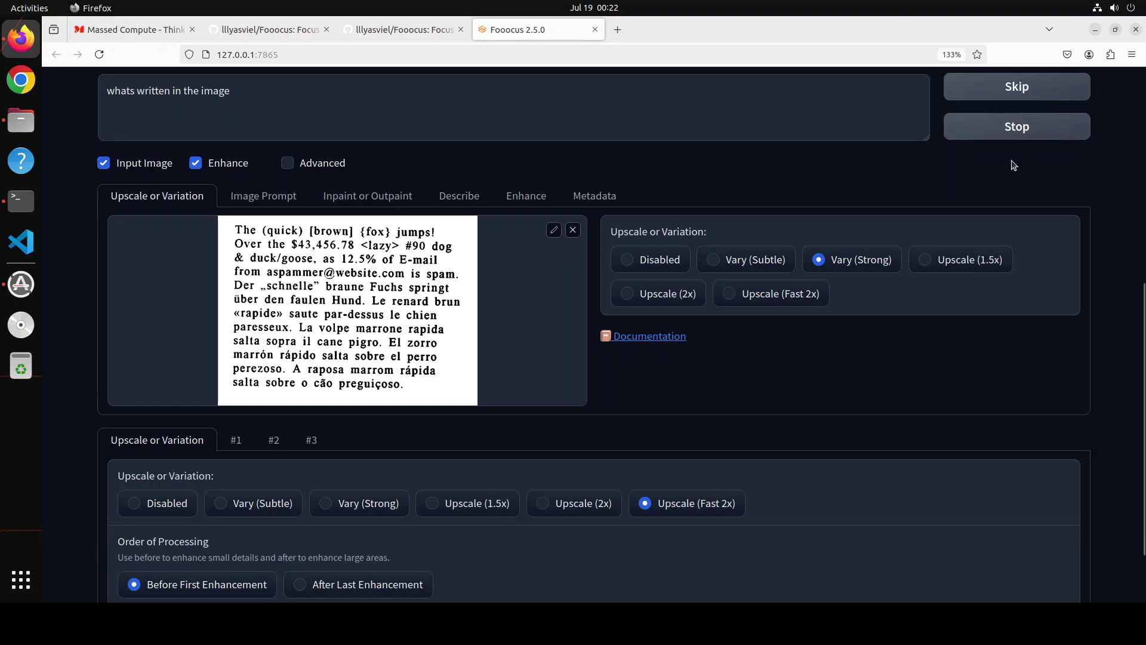
left_click_drag(1143, 411, 1133, 292)
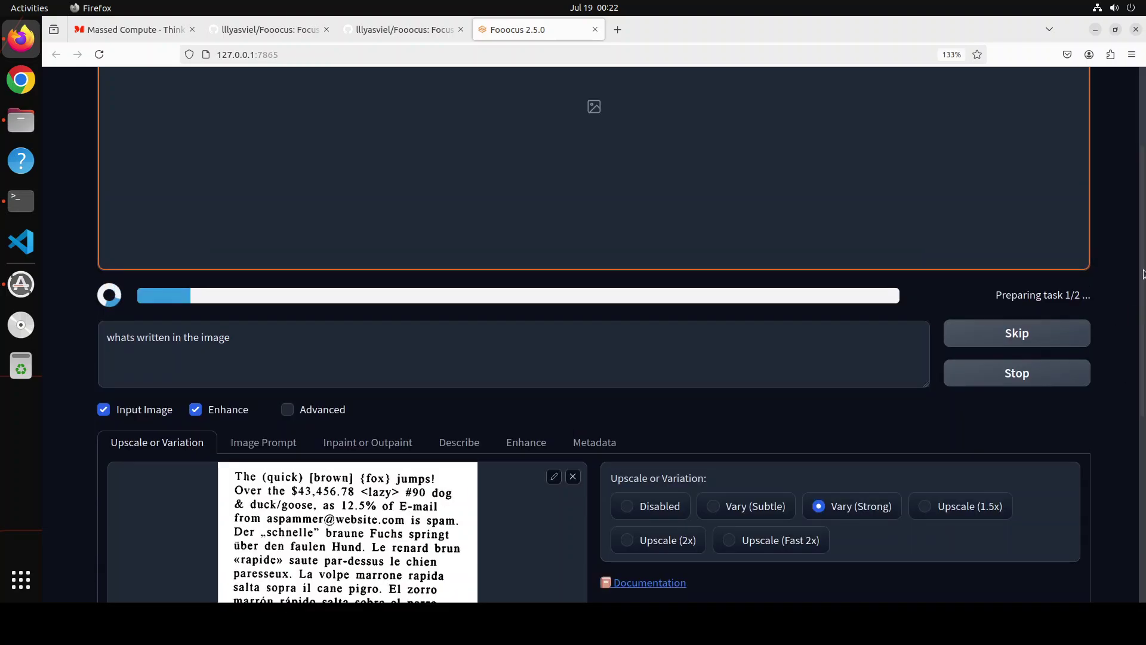
Scroll back up to the preview while the garbled text pages finish generating.
scroll(1143, 271, "up", 3)
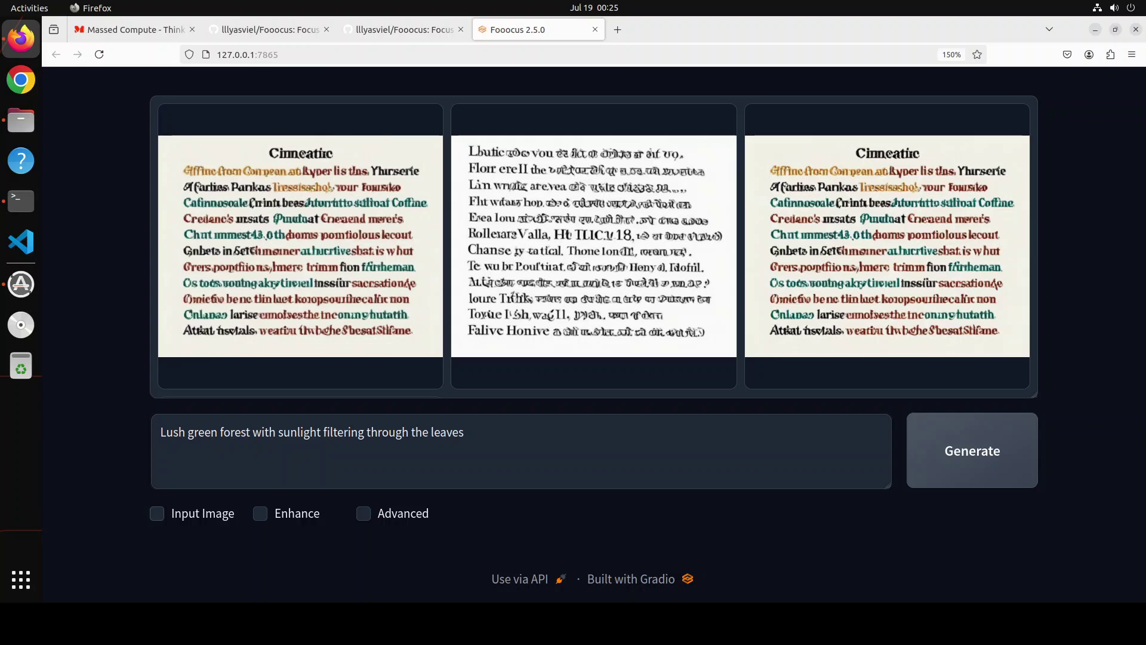
In the advanced settings, set Performance to Quality and Image Number to 1.
left_click(261, 517)
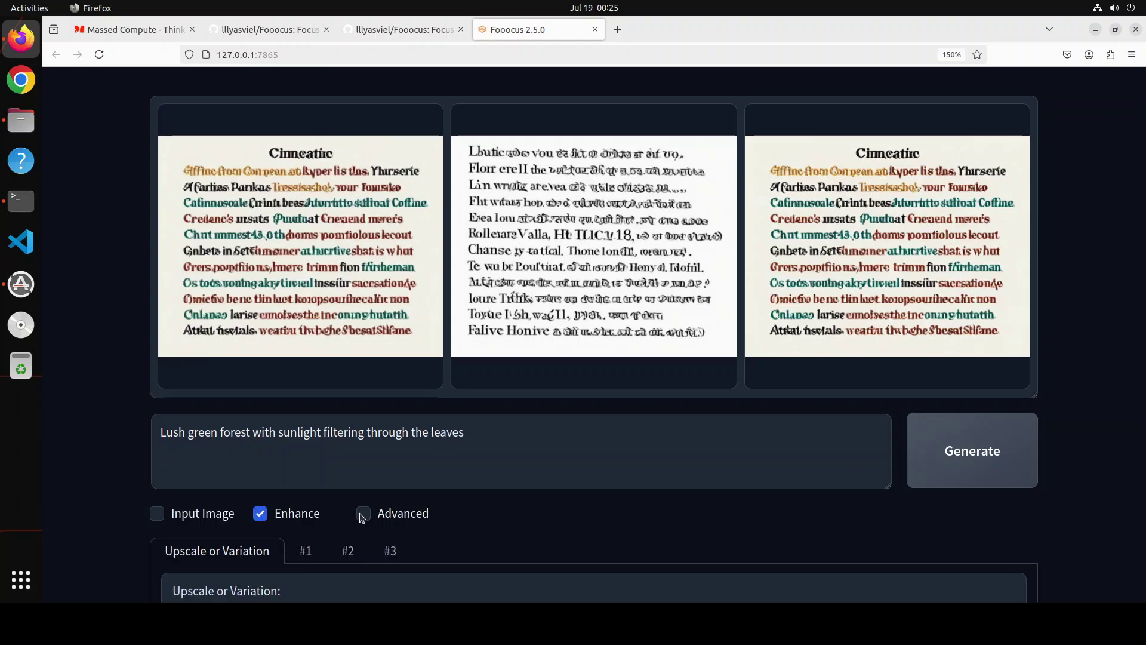
scroll(358, 513, "down", 4)
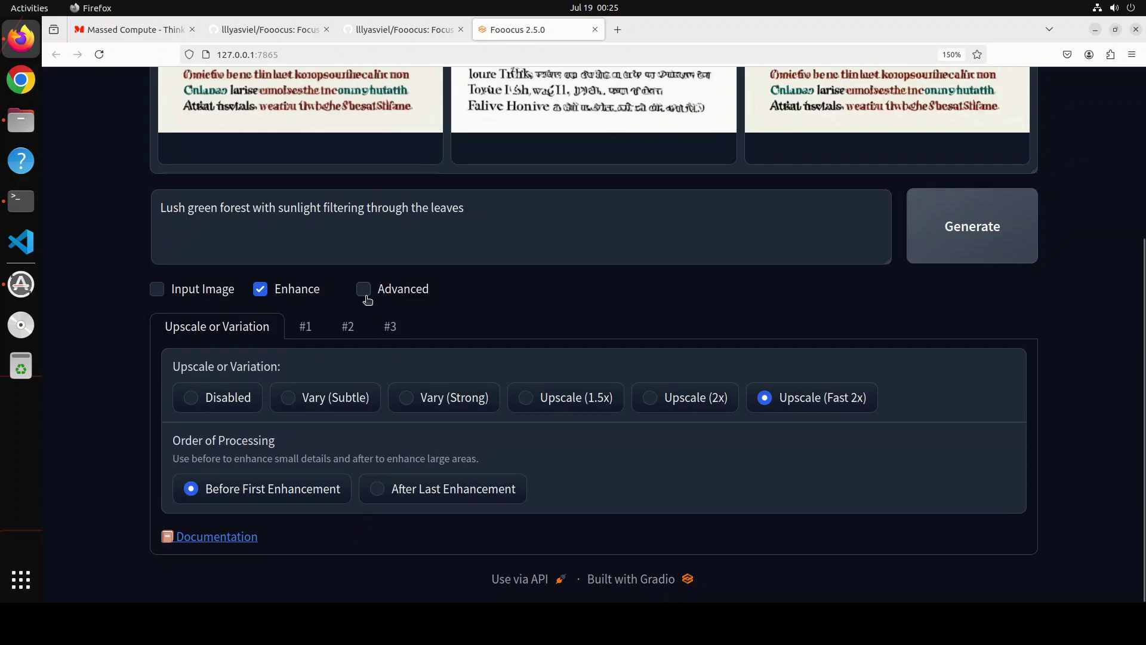
left_click(364, 290)
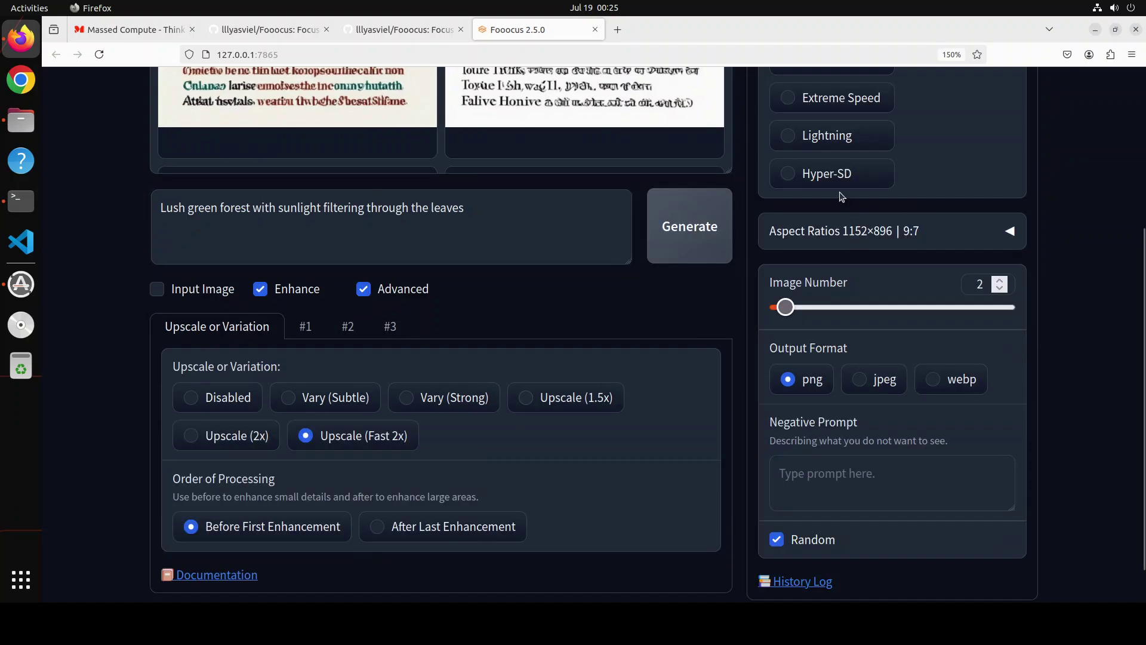
left_click(789, 175)
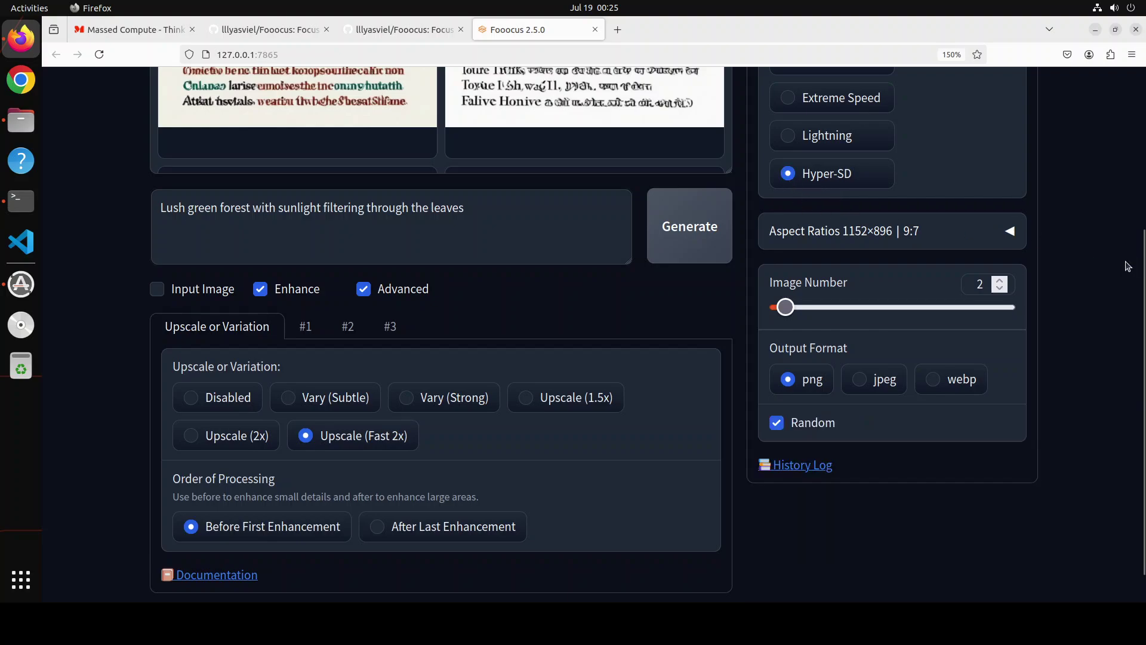
left_click_drag(1141, 276, 1140, 162)
scroll(1140, 163, "up", 2)
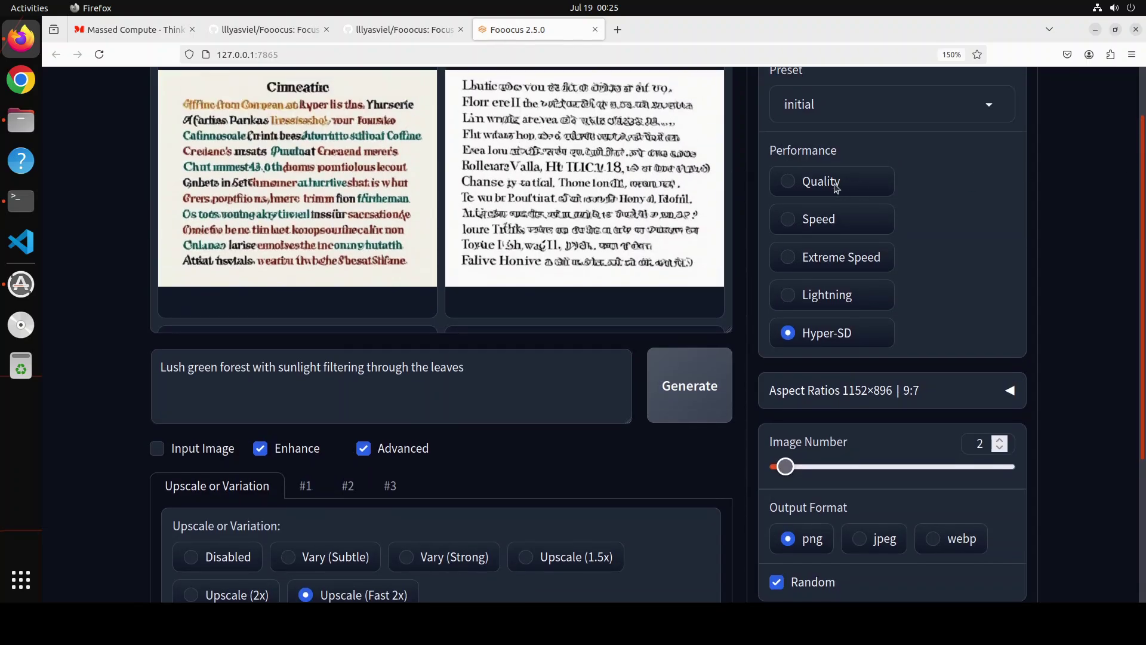
left_click(788, 181)
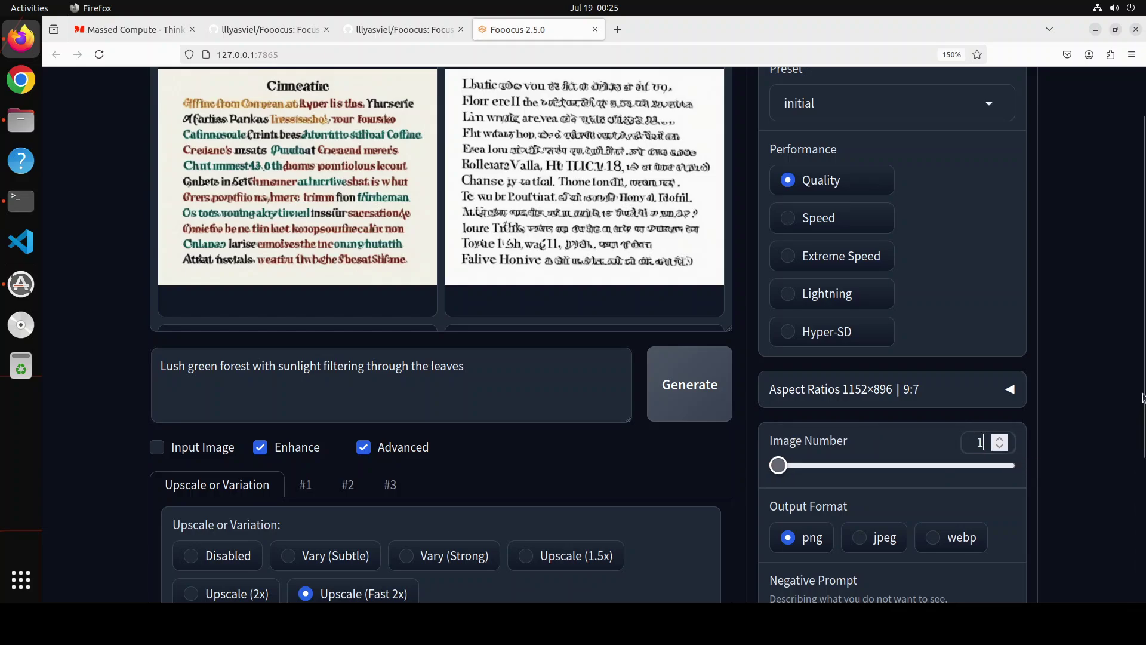
scroll(1142, 455, "down", 3)
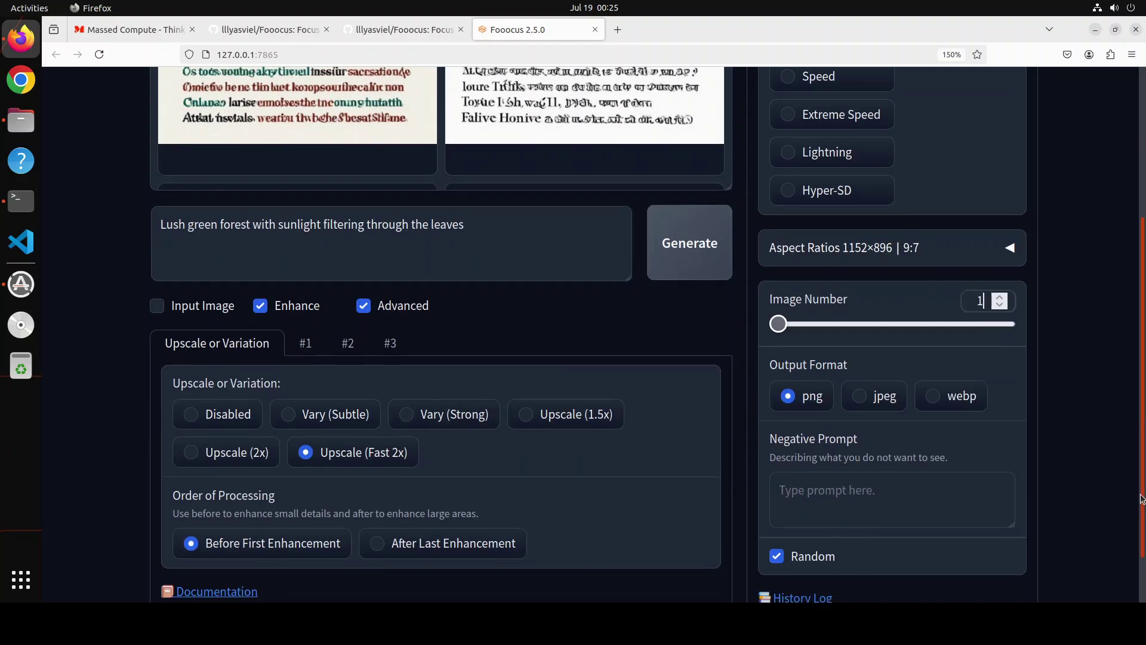
scroll(1131, 412, "up", 4)
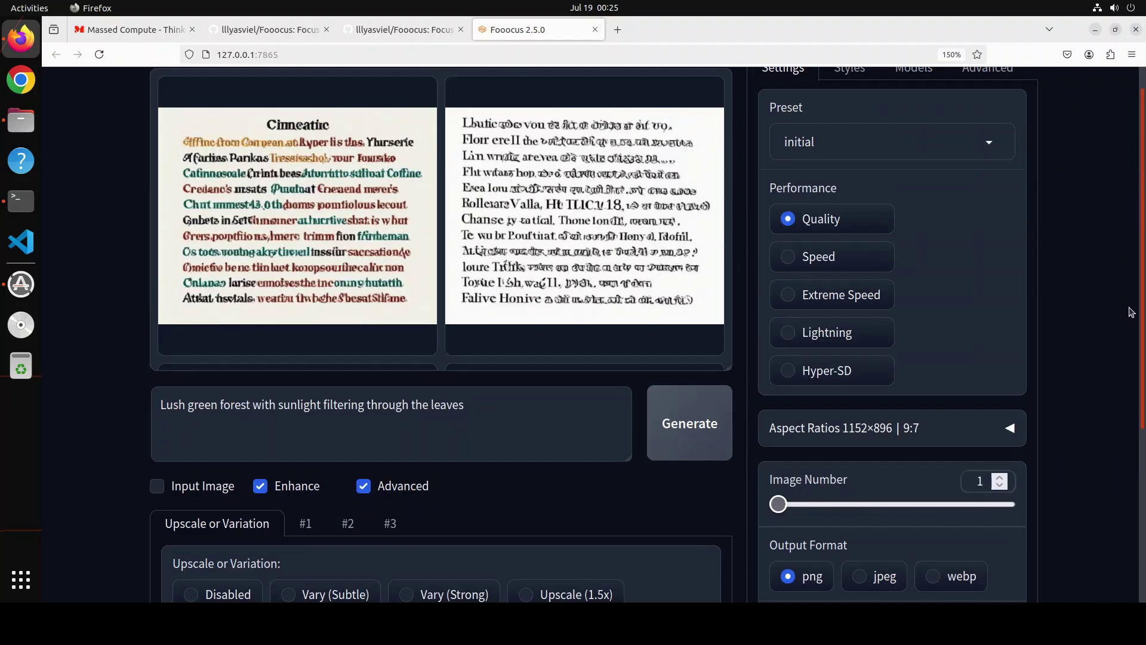
Render the lush green forest prompt, then paste and render the ethereal landscape prompt.
left_click(692, 457)
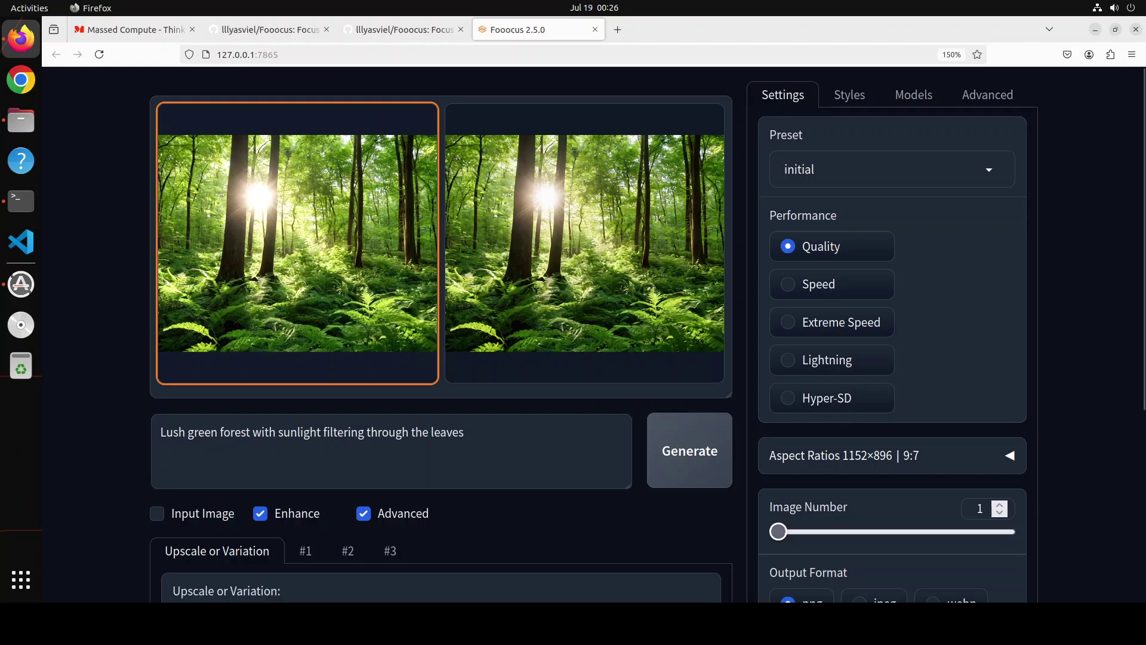
left_click_drag(465, 432, 85, 426)
type("An ethereal, dreamlike environment with rolling hills of iridescent mist, shimmering stardust, and a glowing, crystalline structure in the distance, evoking a sense of wonder and enchantment.")
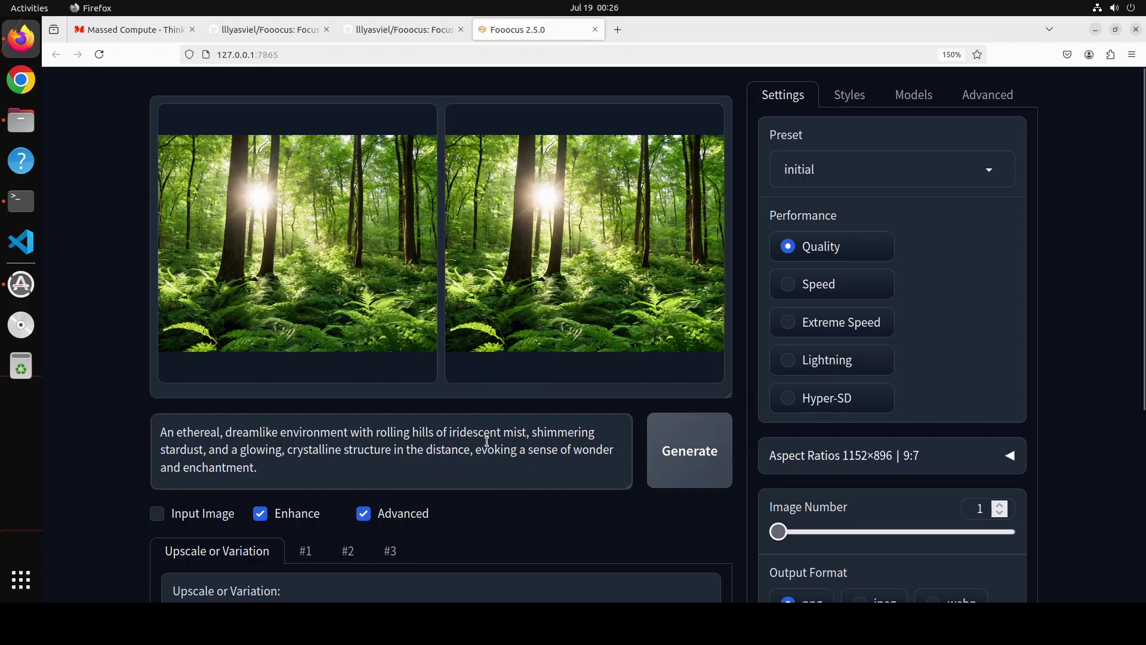
left_click(701, 458)
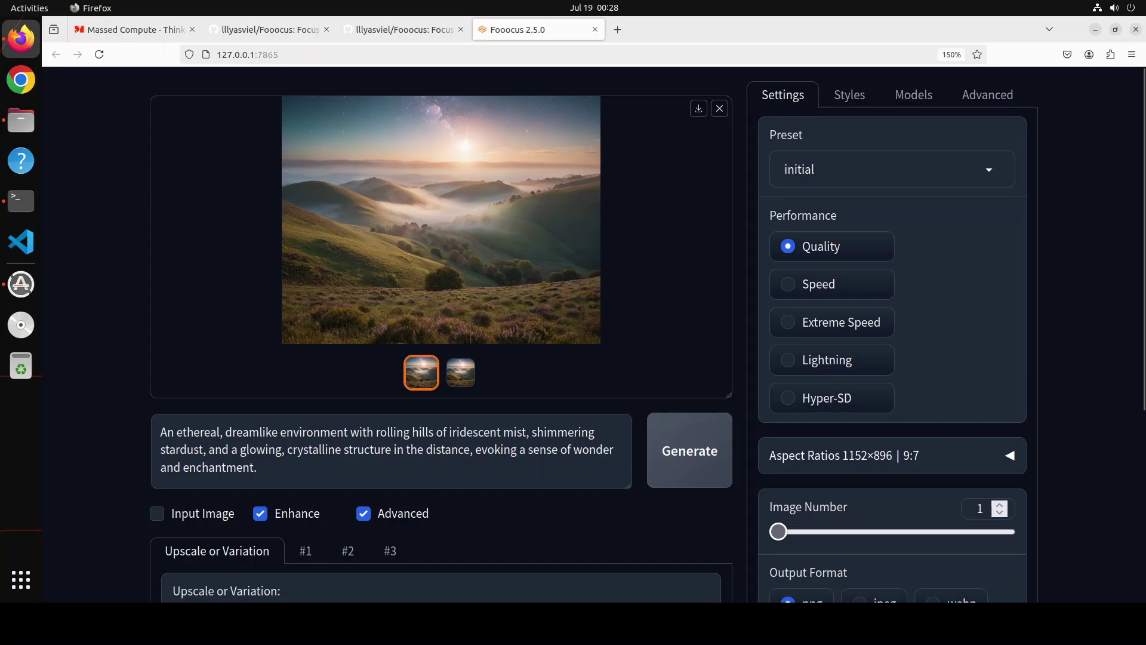
Replace the prompt with the street market description and generate it.
left_click_drag(257, 467, 110, 415)
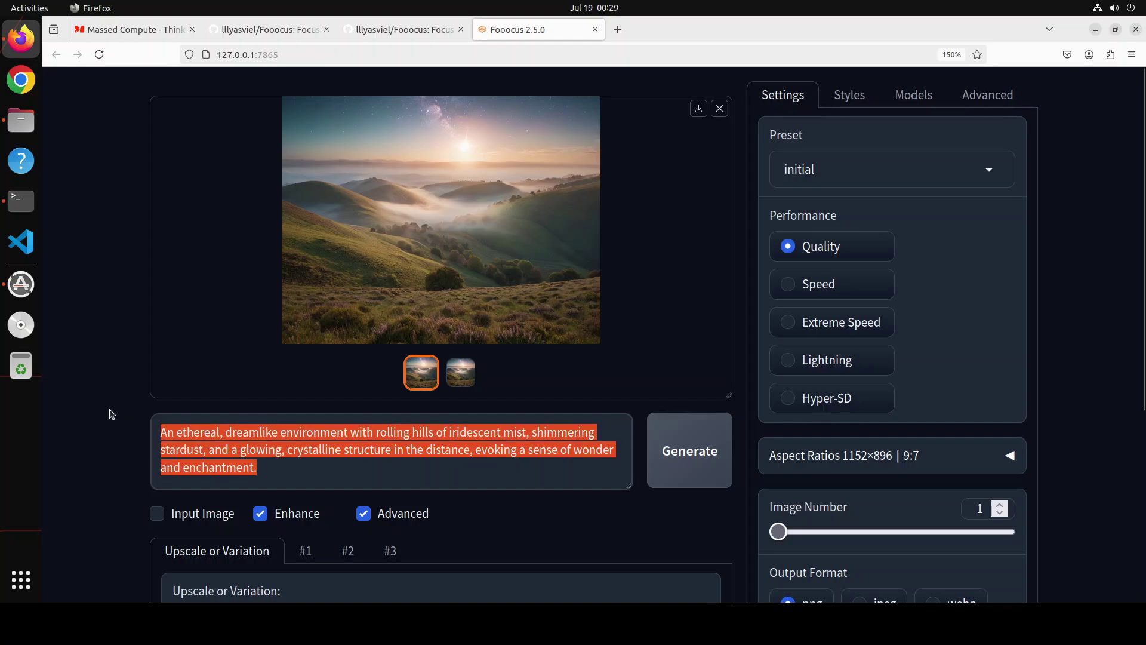
type("High-resolution photograph of a bustling street market, vibrant colors, with intricate textures of exotic fabrics, fresh produce, and local handicrafts, amidst a sea of diverse faces and lively chatter.")
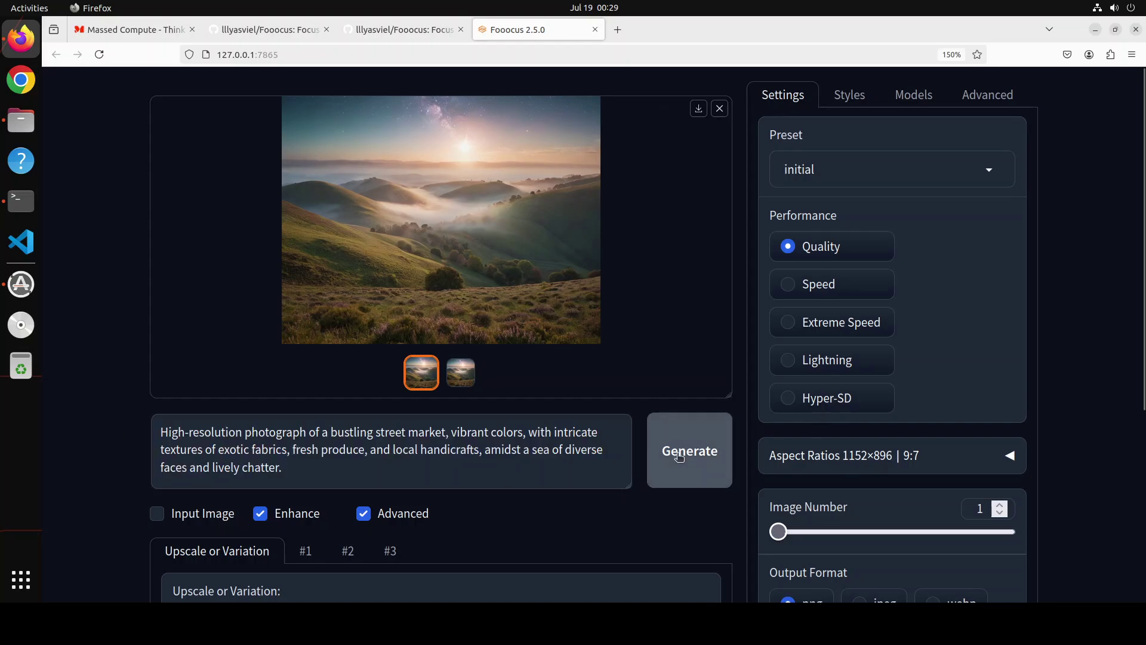
left_click(652, 456)
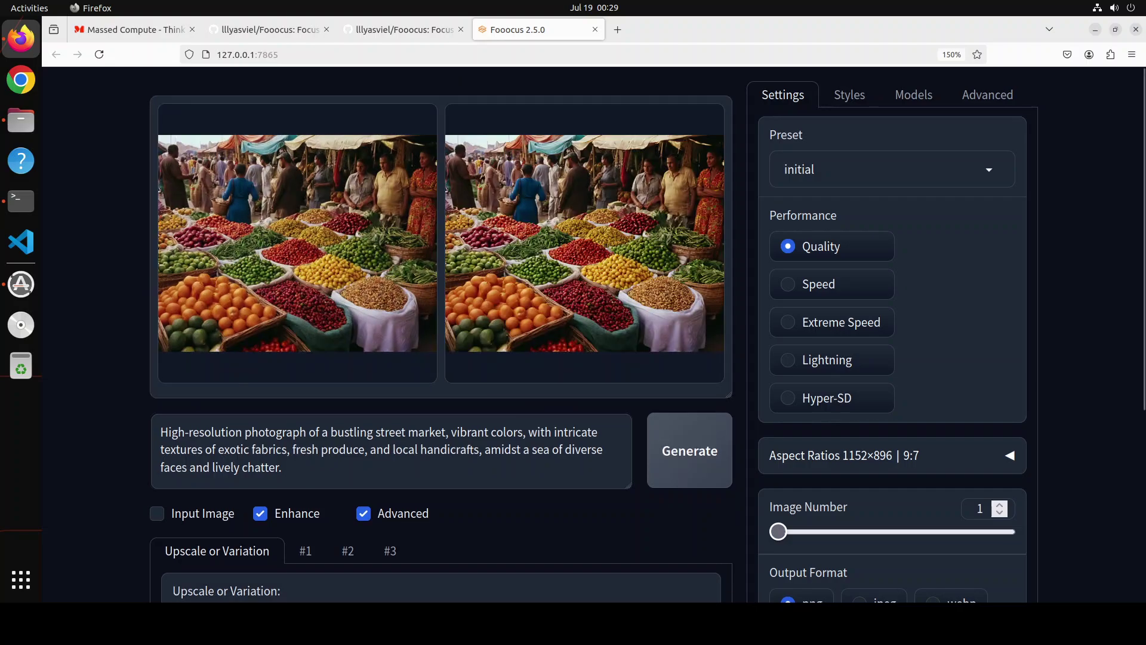
Replace the prompt with the tropical beach scene description and generate it.
left_click_drag(282, 467, 123, 419)
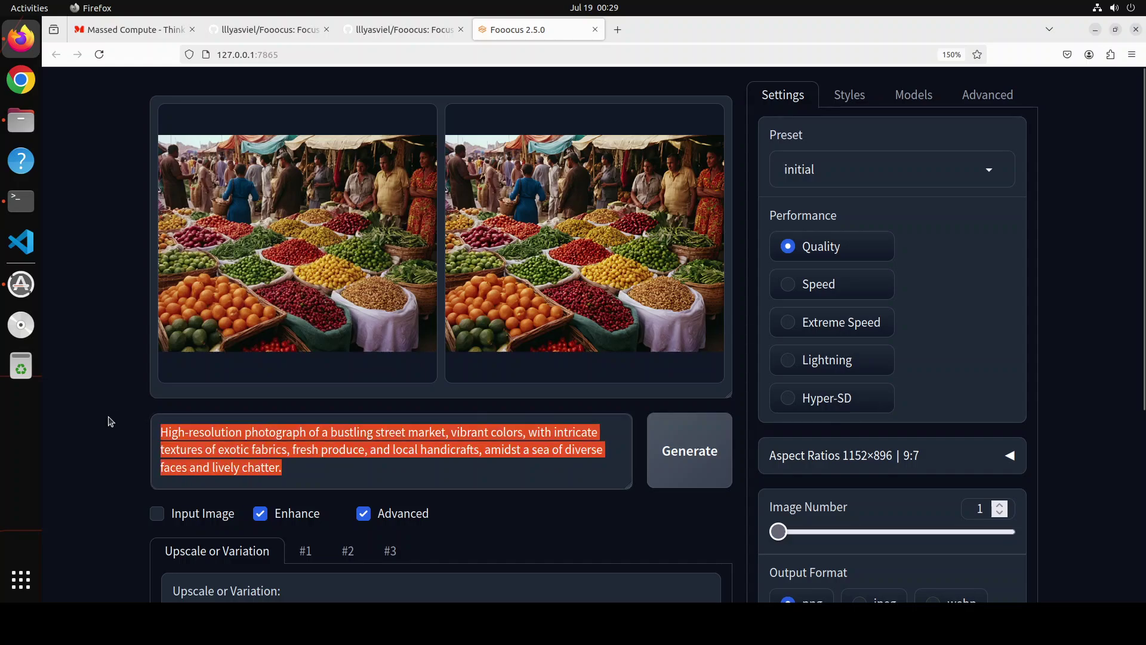
type("Crystal-clear turquoise water, soft white sand, and swaying palm trees, with a few sailboats and yachts bobbing gently in the distance, under a brilliant blue sky with just a few puffy white clouds.")
left_click(712, 480)
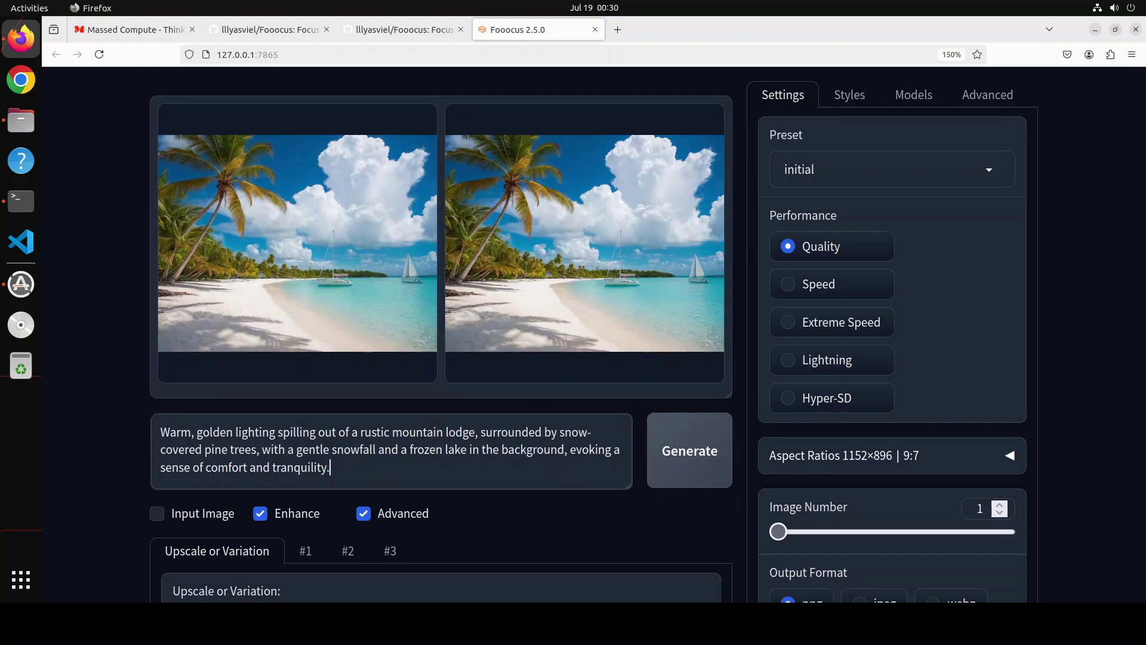
Render the snowy mountain lodge prompt and enlarge the first lodge image.
left_click(678, 453)
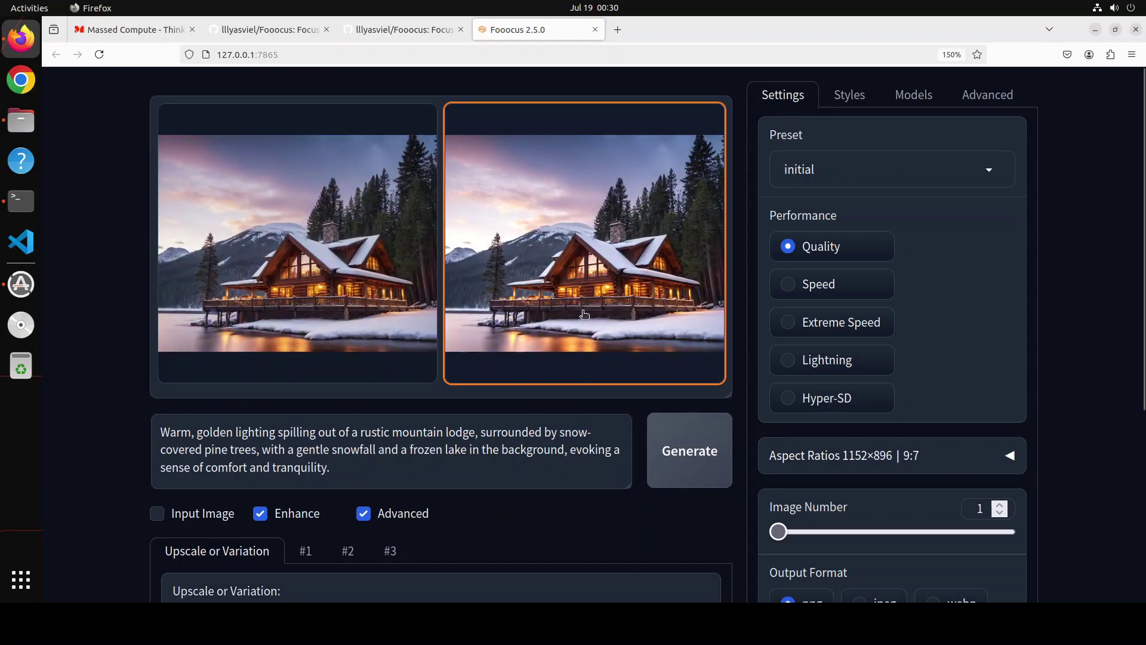
left_click(333, 305)
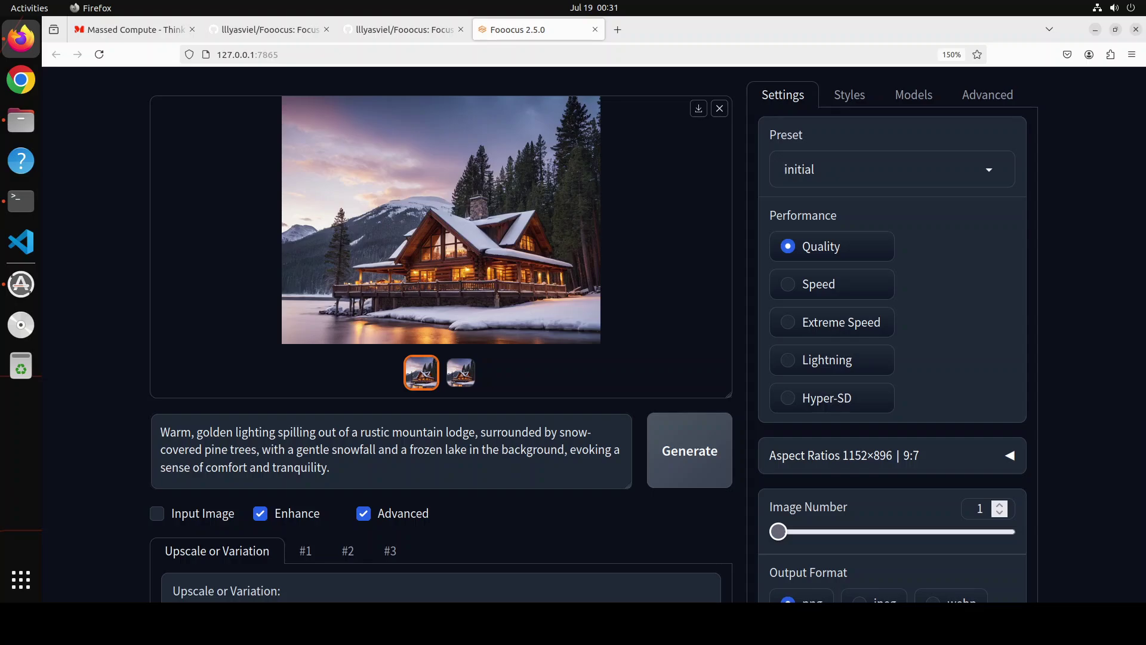
left_click_drag(330, 467, 91, 409)
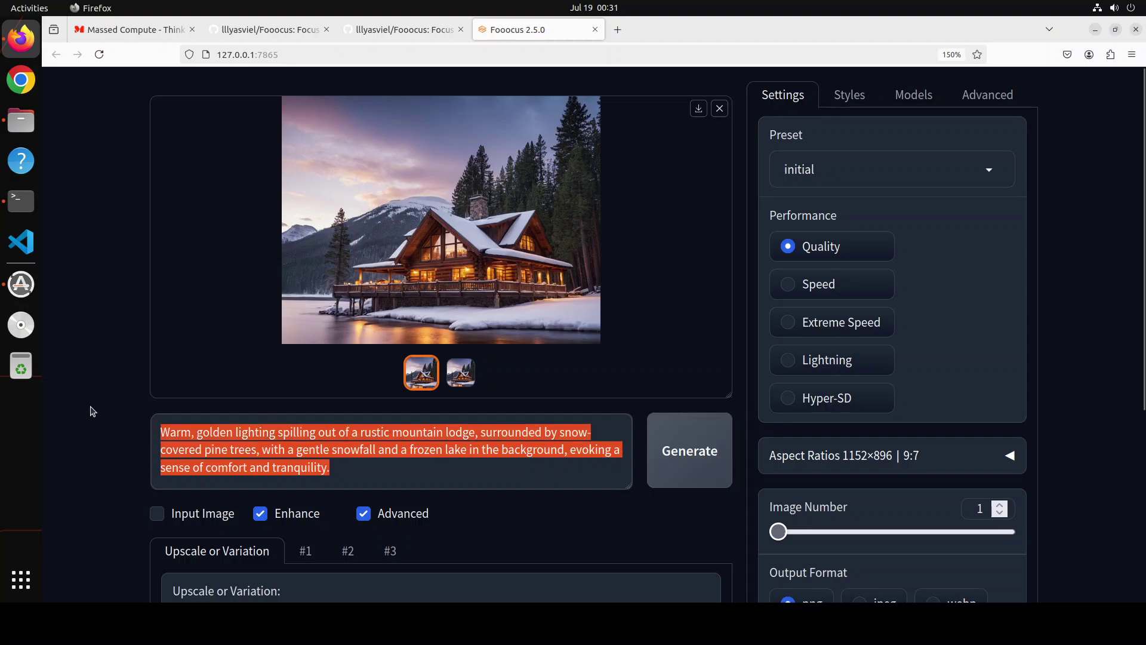
Render the freckled woman portrait, then the pearl portrait, and paste the exotic flower prompt.
type("Portrait of a young woman with a bright, genuine smile, subtle freckles scattered across her cheeks, and a relaxed, natural expression, set against a soft, creamy background with a hint of warmth.")
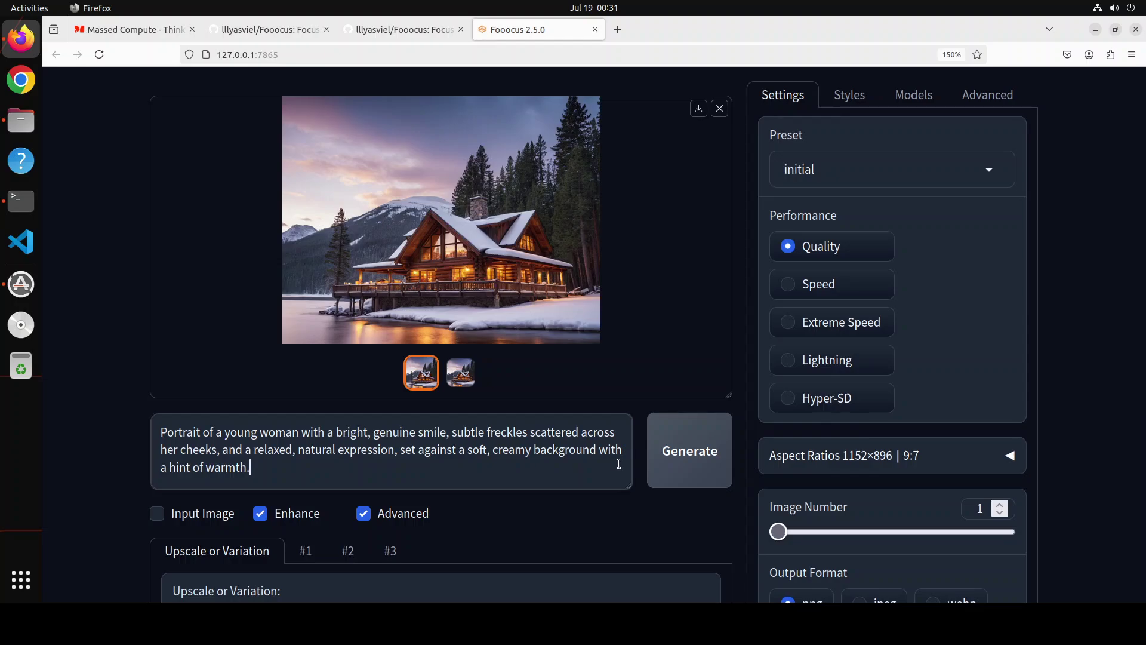
left_click(679, 462)
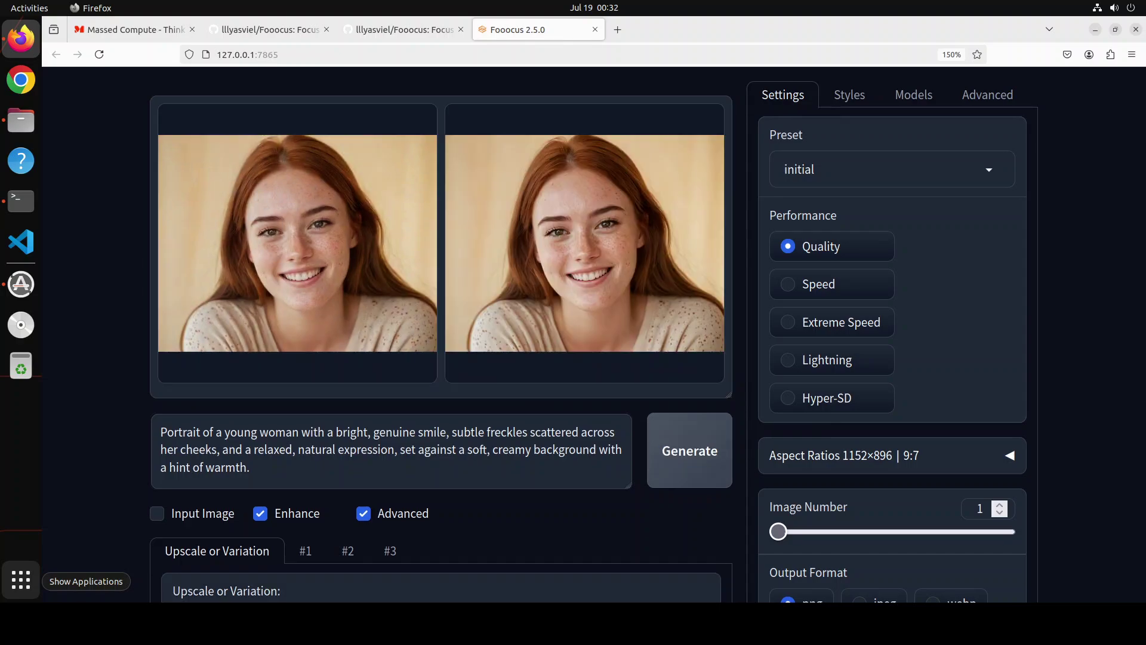
left_click_drag(252, 467, 130, 422)
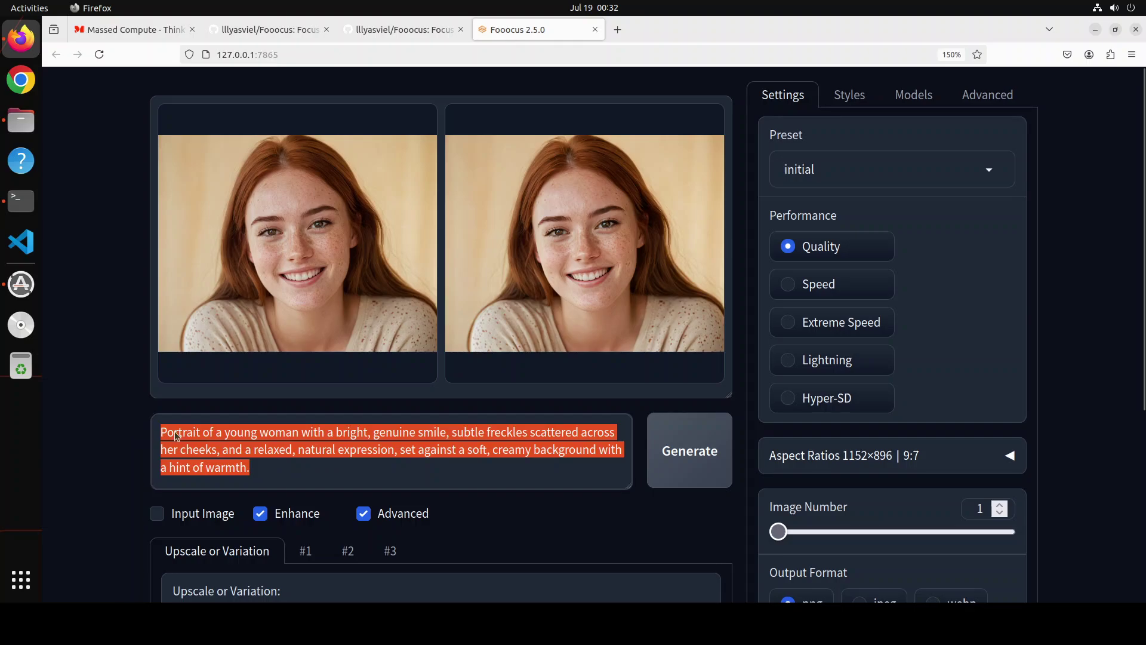
type("Timeless portrait of a young woman with a graceful, slender neck, soft focus, and a delicate strand of pearls, surrounded by a muted color palette with hints of ivory and champagne.")
left_click(686, 457)
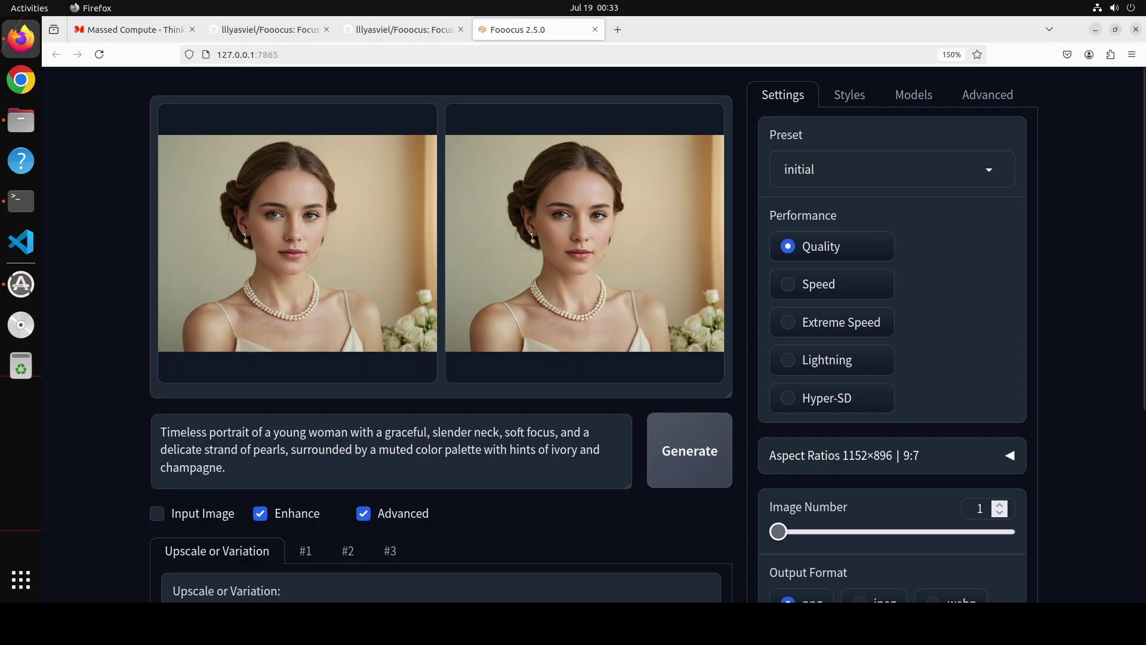
left_click_drag(230, 468, 135, 421)
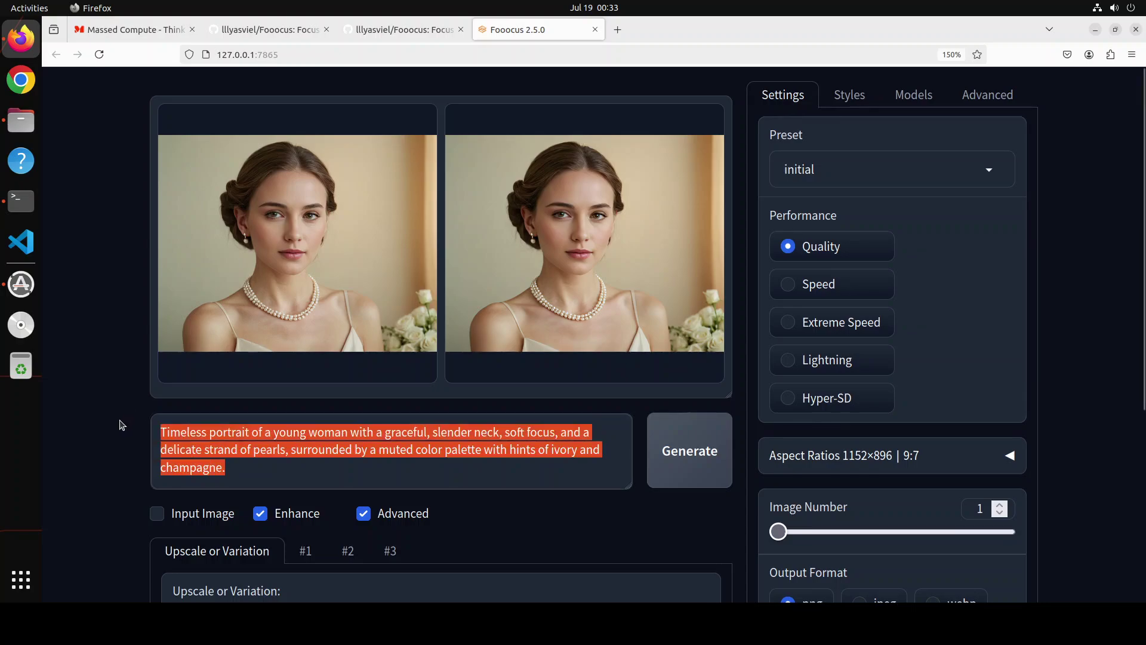
type("Highly detailed illustration of a rare, exotic flower in bloom, with delicate petals and stamens, and a few subtle water droplets, set against a soft, creamy background with a hint of vintage charm.")
Render the water-droplet flower prompt, then swap in and render the dodo bird prompt.
left_click(701, 459)
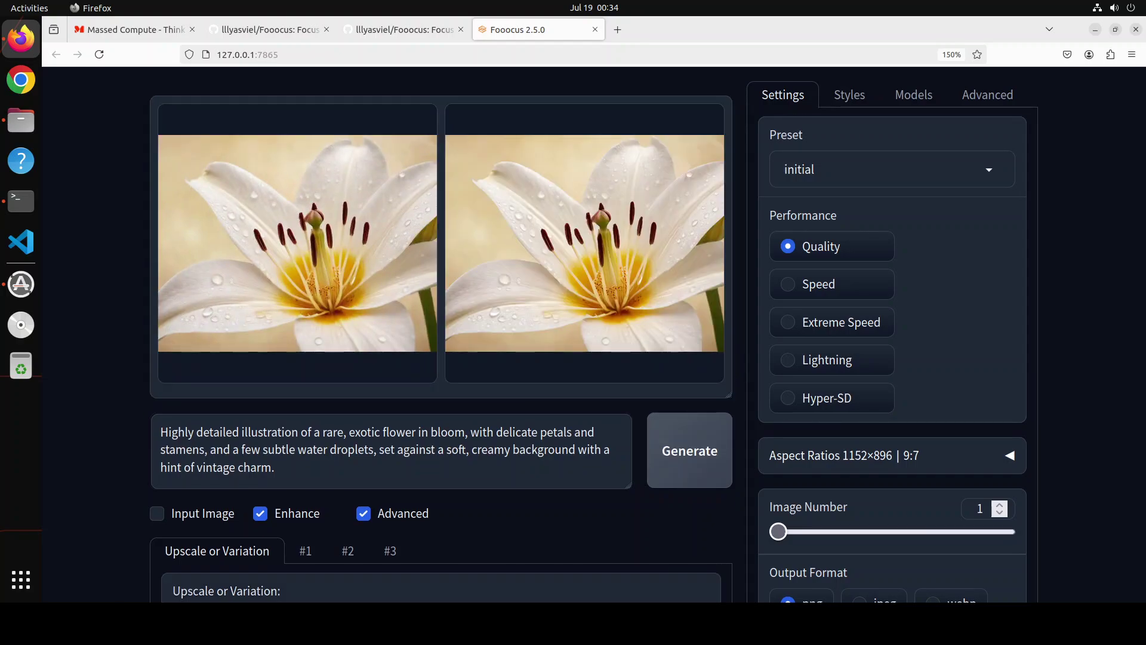
left_click_drag(275, 467, 141, 427)
type("Hauntingly beautiful illustration of a lone dodo bird, set against a muted, vintage-inspired background, with subtle textures and earthy tones, capturing the essence of nostalgia and extinction.")
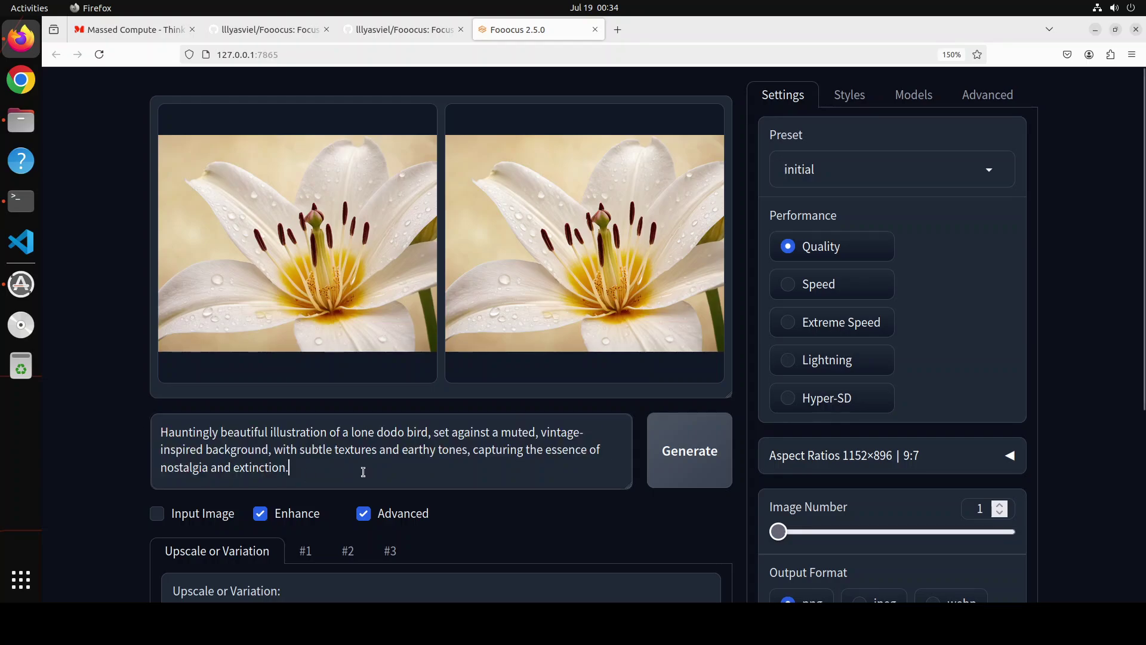
left_click(684, 460)
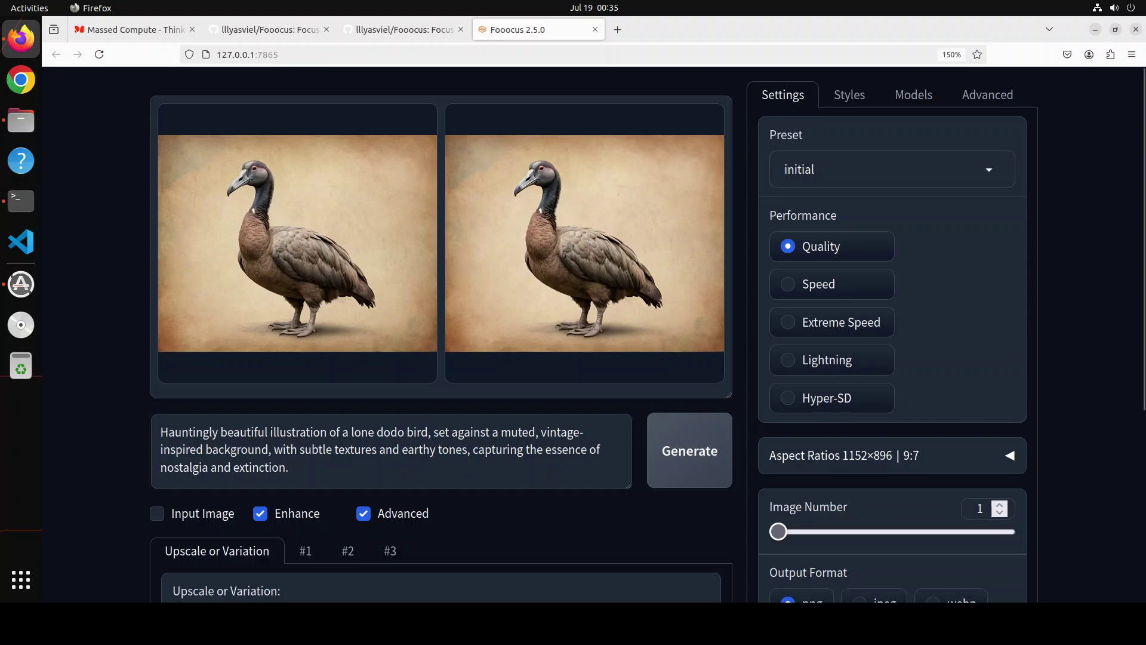
Paste and generate the luxurious wedding ballroom prompt, then enlarge the first image.
triple_click(150, 436)
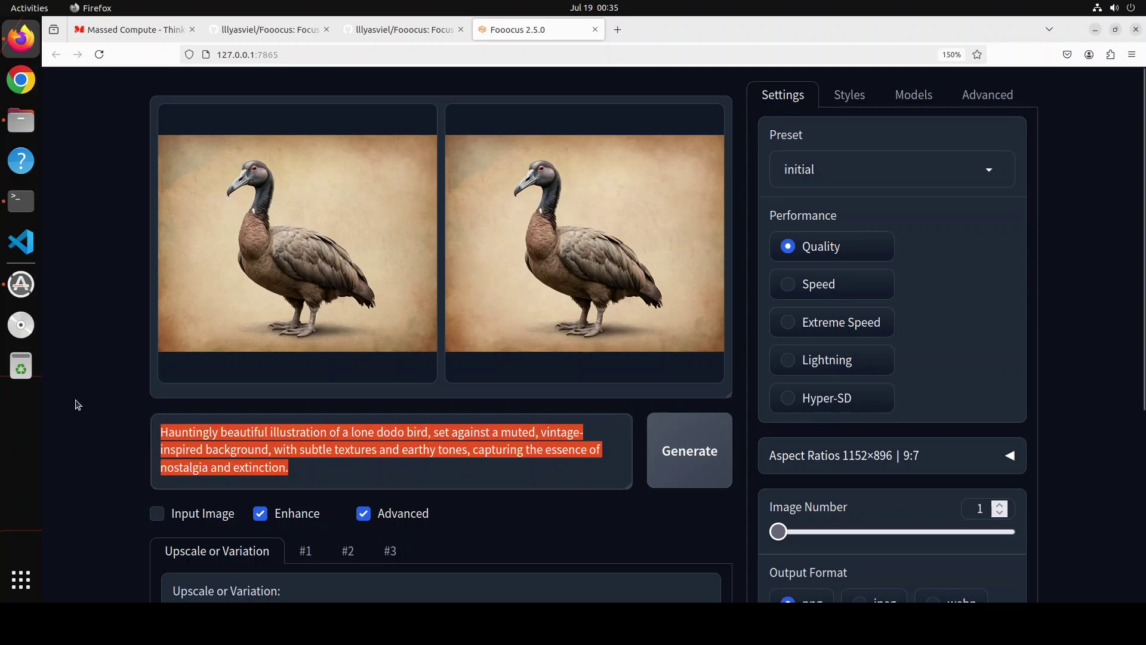
type("Sophisticated illustration of a luxurious wedding, with a grand ballroom, crystal chandeliers, and a stunning couple exchanging vows, exuding opulence and refinement.")
left_click(689, 451)
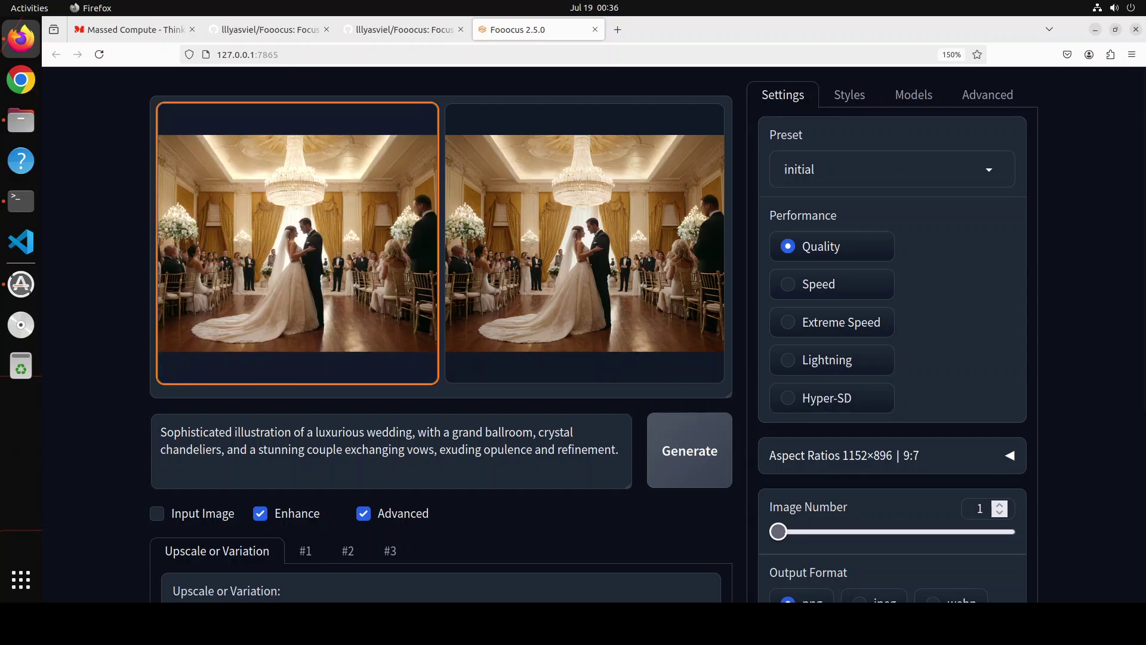
left_click(356, 287)
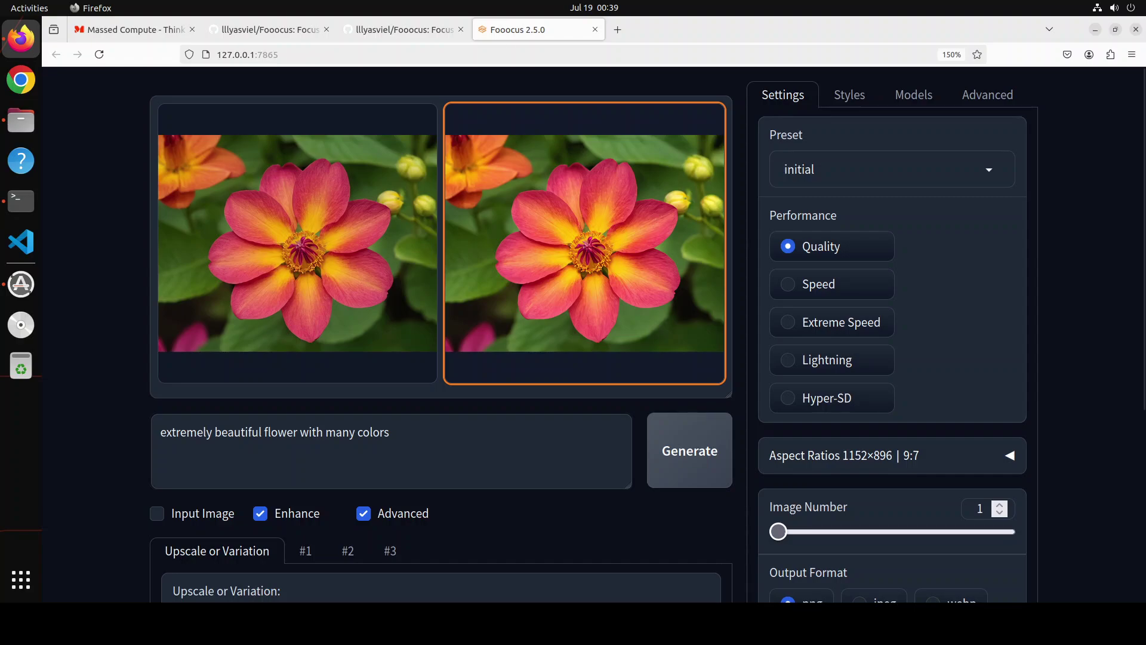
Browse the lllyasviel/Fooocus repository page: file list, 59 contributors and 96.7% Python breakdown.
left_click(269, 29)
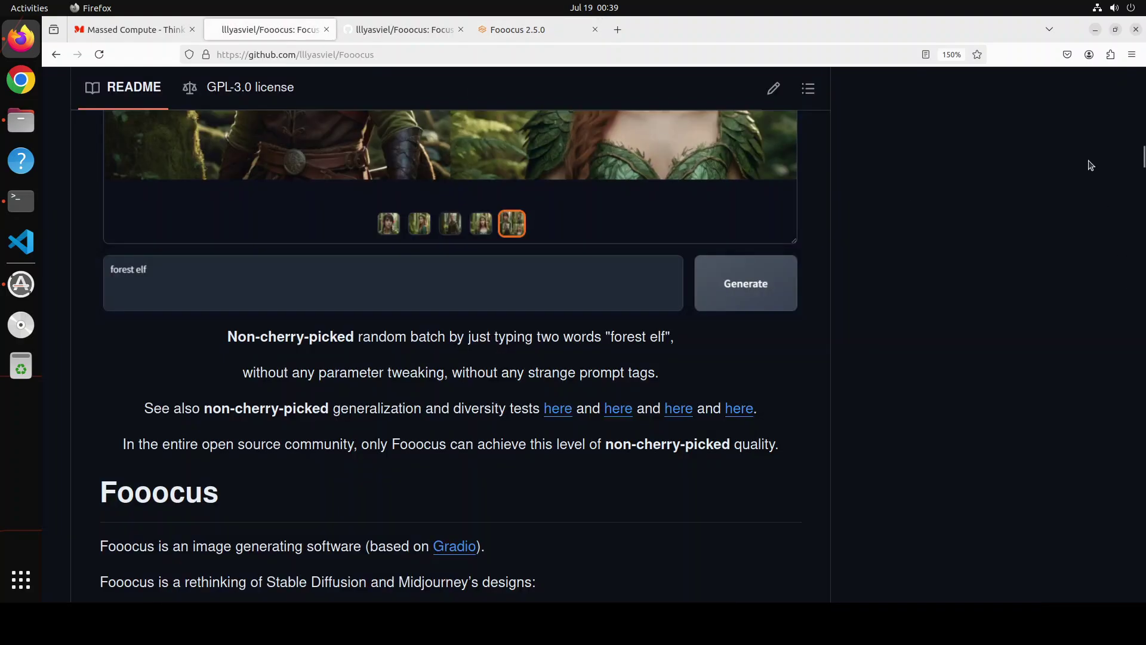
left_click_drag(1143, 132, 1142, 73)
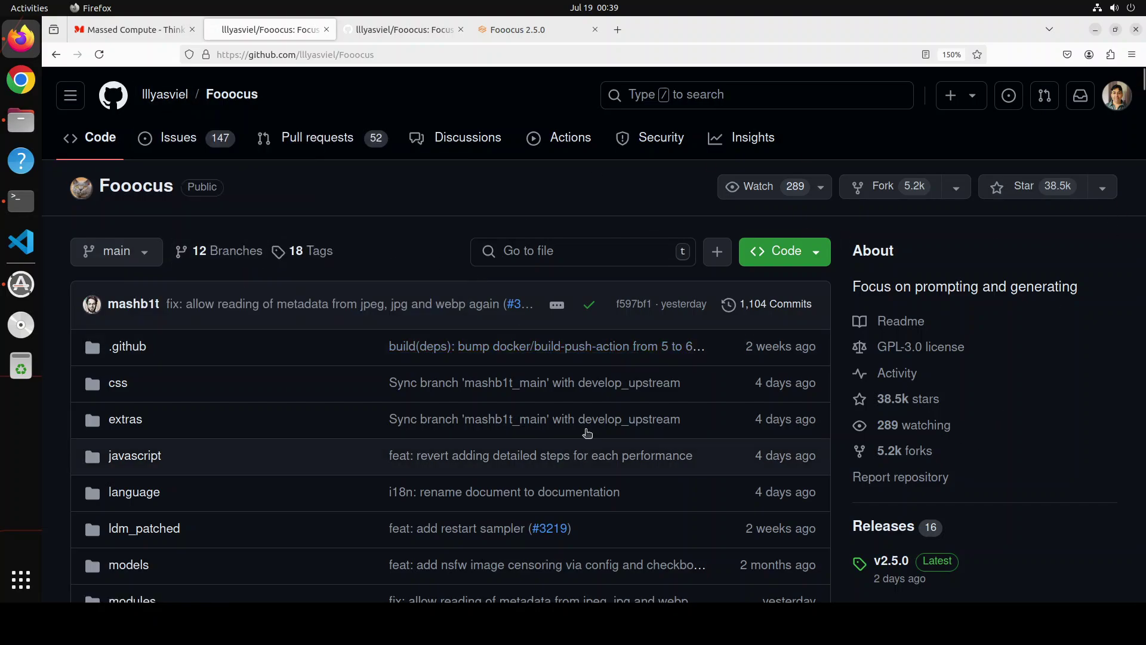
scroll(489, 413, "down", 5)
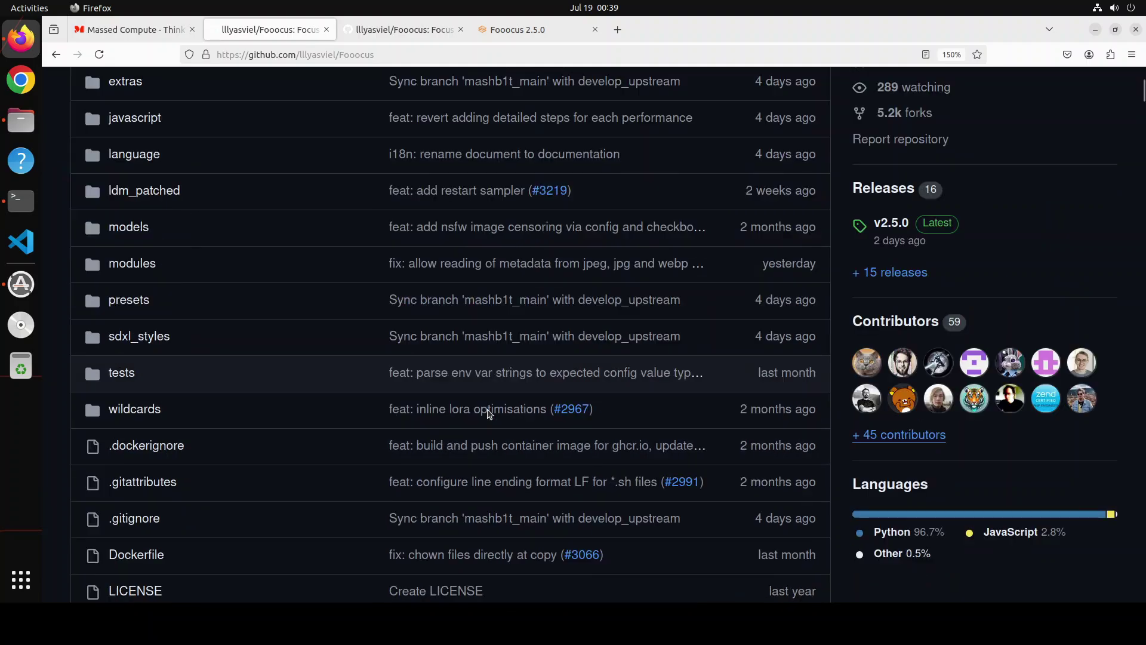
scroll(489, 413, "down", 4)
scroll(489, 412, "up", 2)
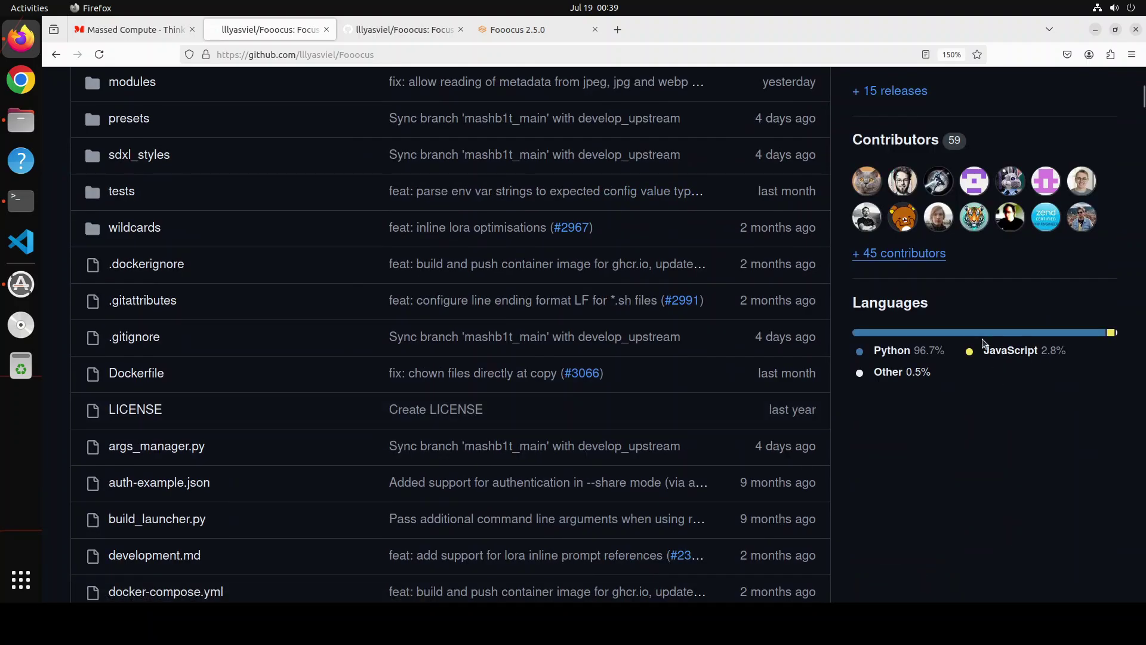